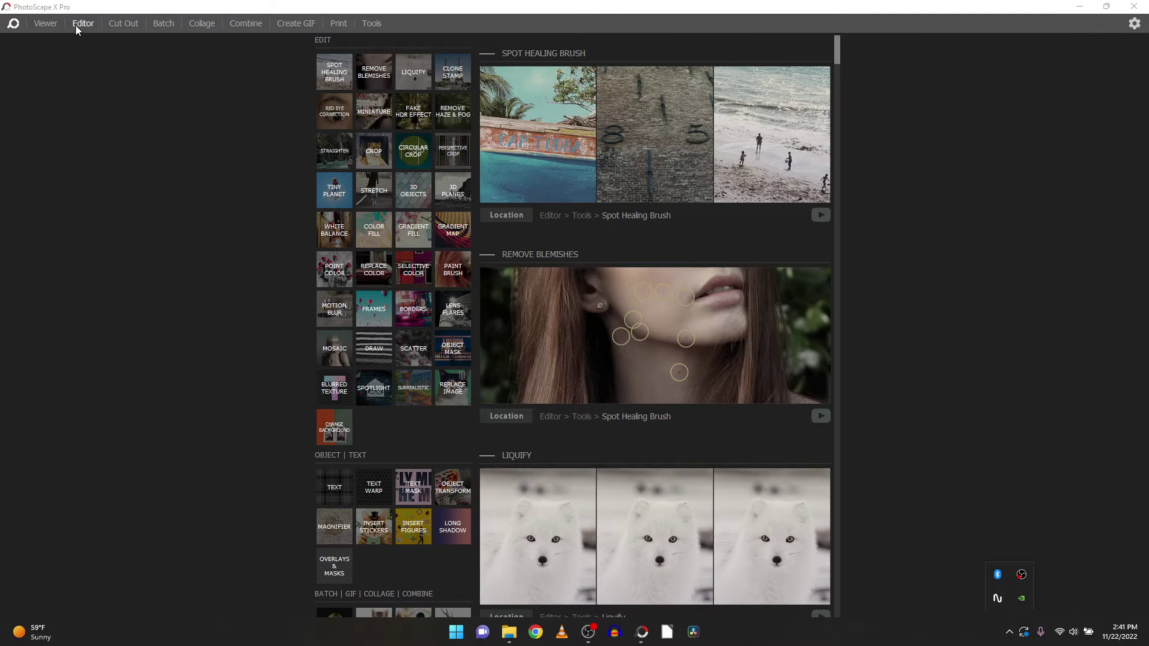
- Switch to the Editor workspace to browse the North head light house 2021 photos
{"action": "left_click", "coordinate": [76, 25]}
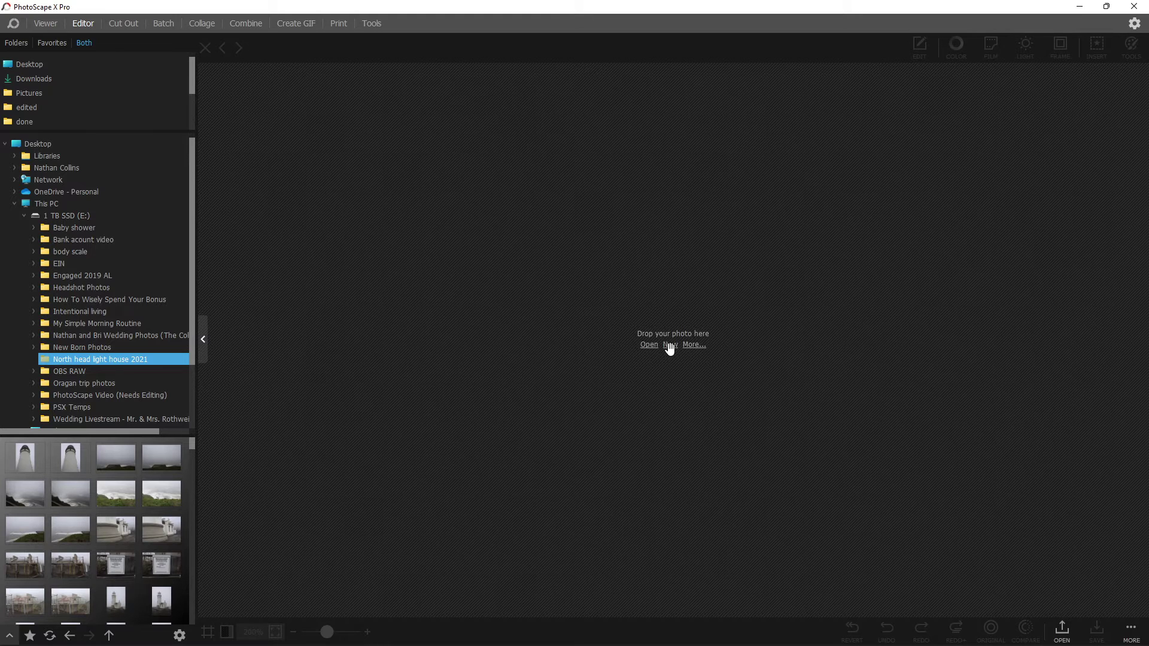
- Create a new blank 1920x1080 canvas with a white background (noname.png)
{"action": "left_click", "coordinate": [670, 345]}
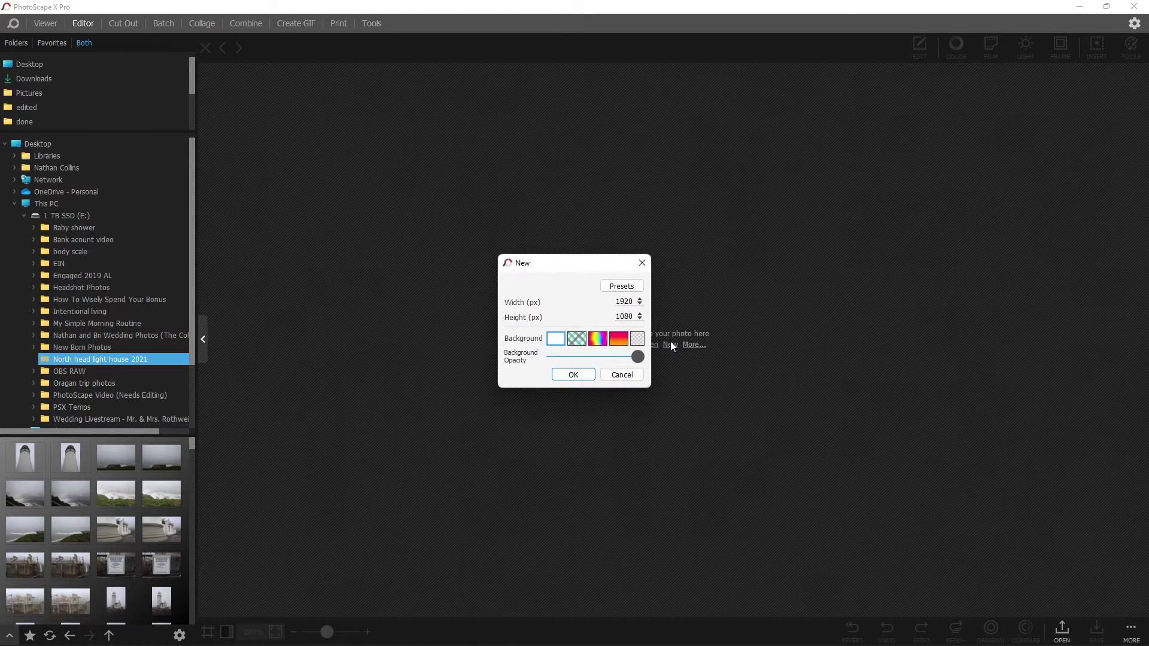
{"action": "left_click", "coordinate": [565, 375]}
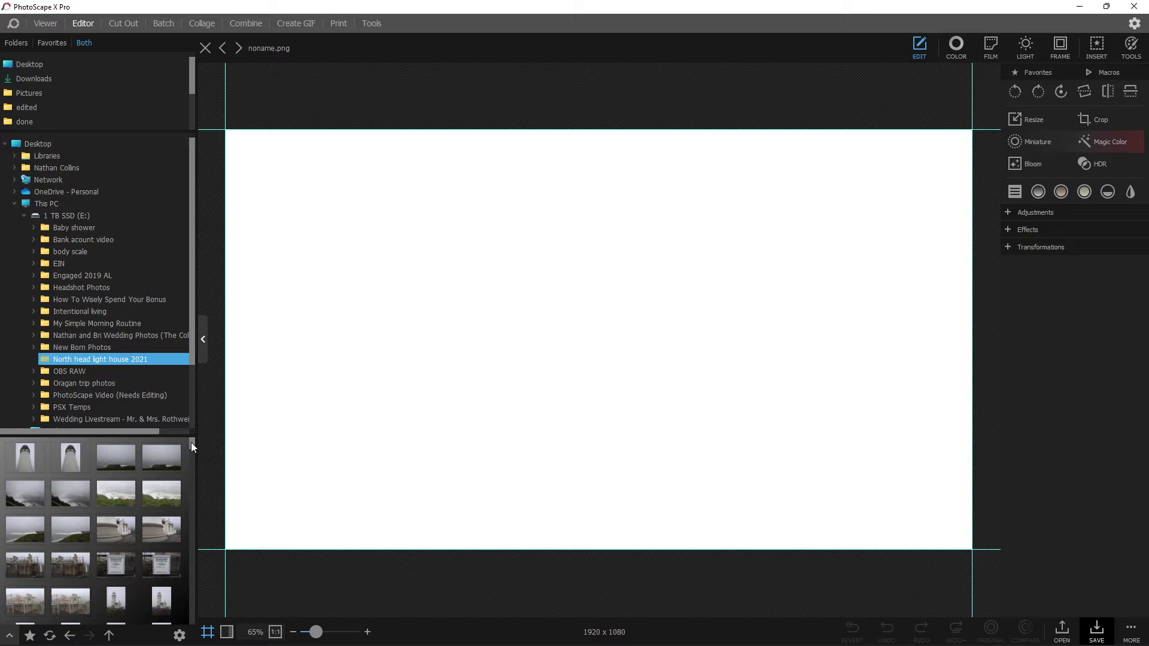
- Browse the thumbnails to the lighthouse photos and bring up the INSERT tools
{"action": "scroll", "coordinate": [192, 446], "scroll_direction": "down", "scroll_amount": 4}
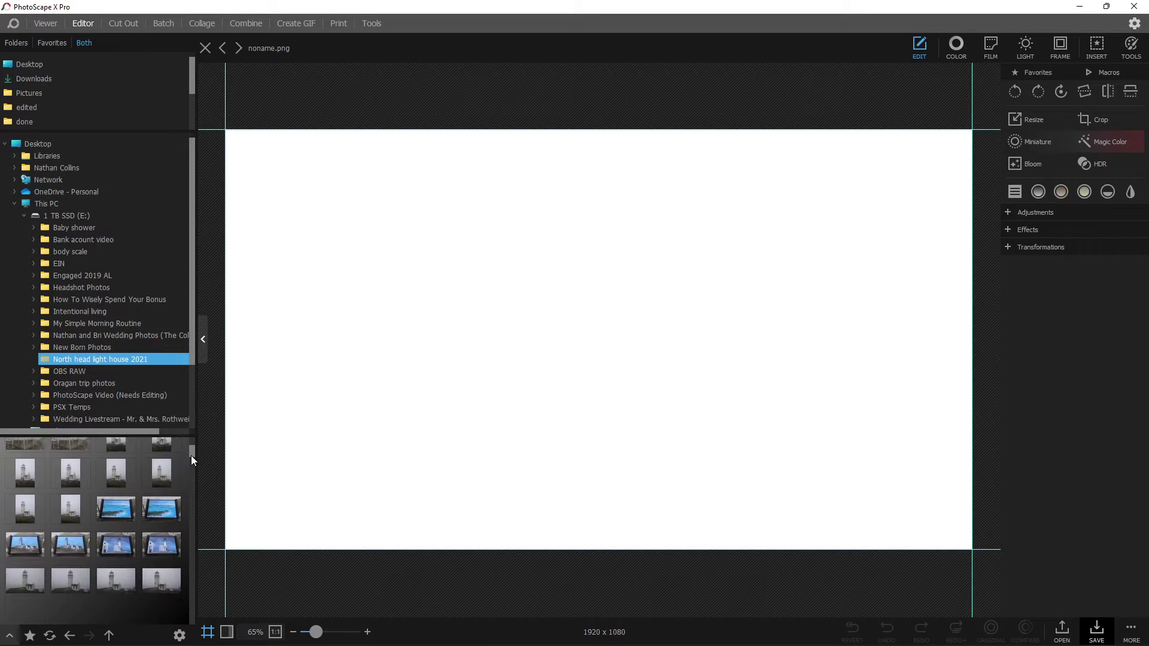
{"action": "scroll", "coordinate": [193, 448], "scroll_direction": "up", "scroll_amount": 1}
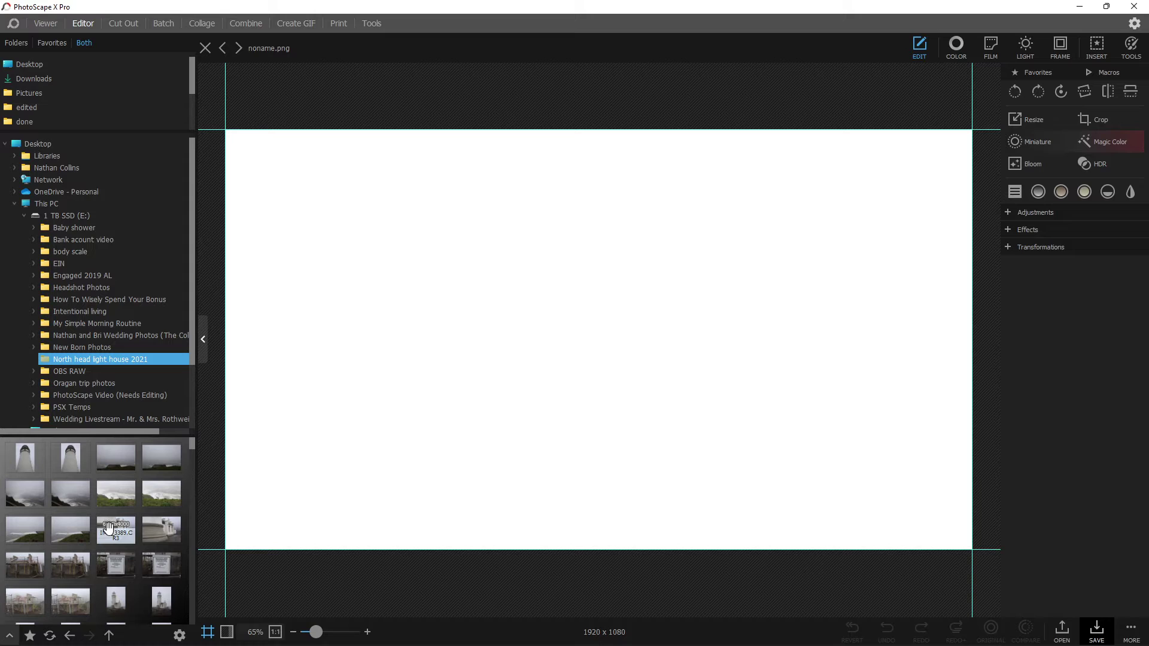
{"action": "mouse_move", "coordinate": [108, 528]}
{"action": "left_mouse_down"}
{"action": "mouse_move", "coordinate": [150, 535]}
{"action": "mouse_move", "coordinate": [622, 333]}
{"action": "mouse_move", "coordinate": [119, 522]}
{"action": "left_mouse_up"}
{"action": "left_click", "coordinate": [1096, 44]}
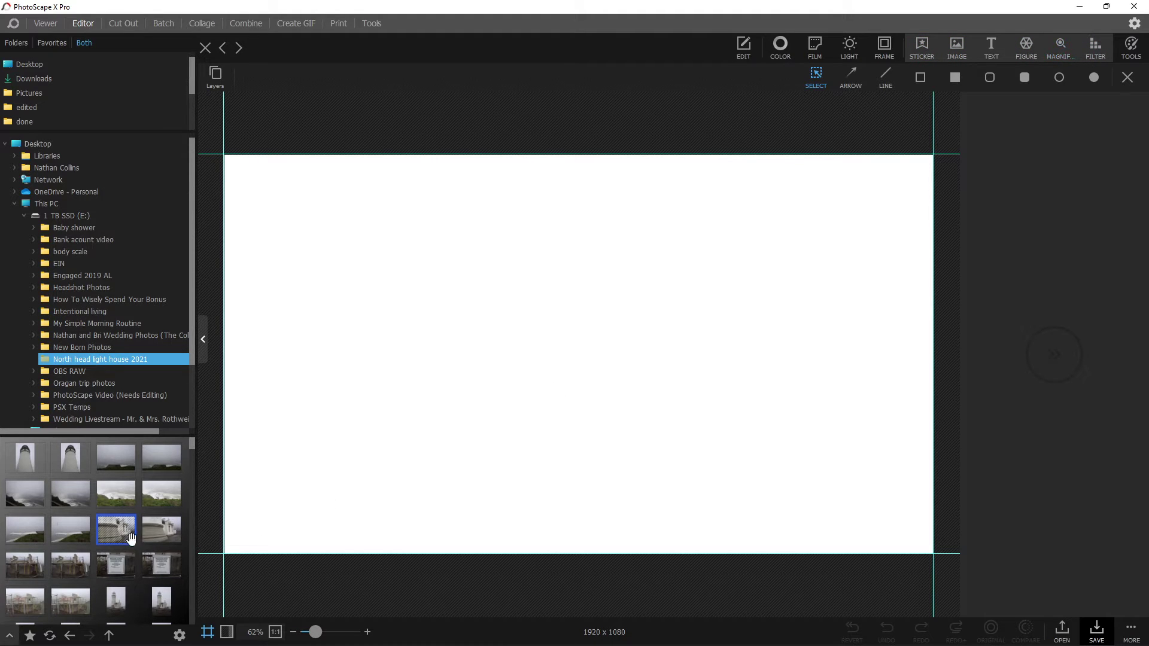
- Place the building-base lighthouse photo onto the blank canvas
{"action": "left_click_drag", "start_coordinate": [120, 526], "coordinate": [648, 293]}
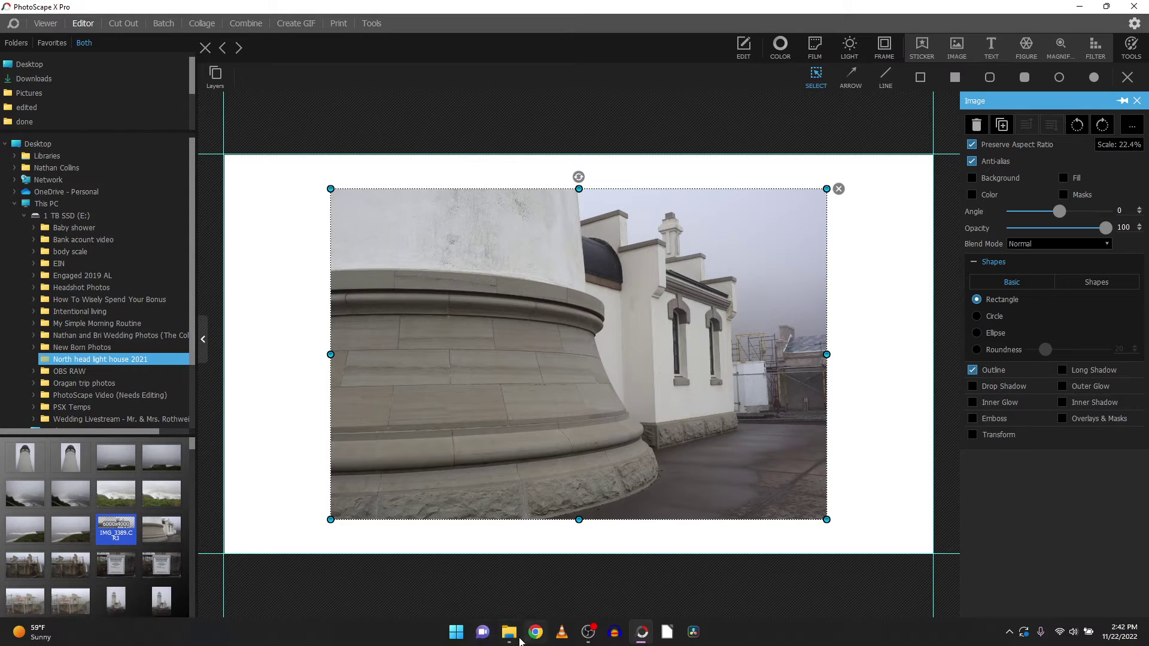
{"action": "left_click", "coordinate": [509, 633]}
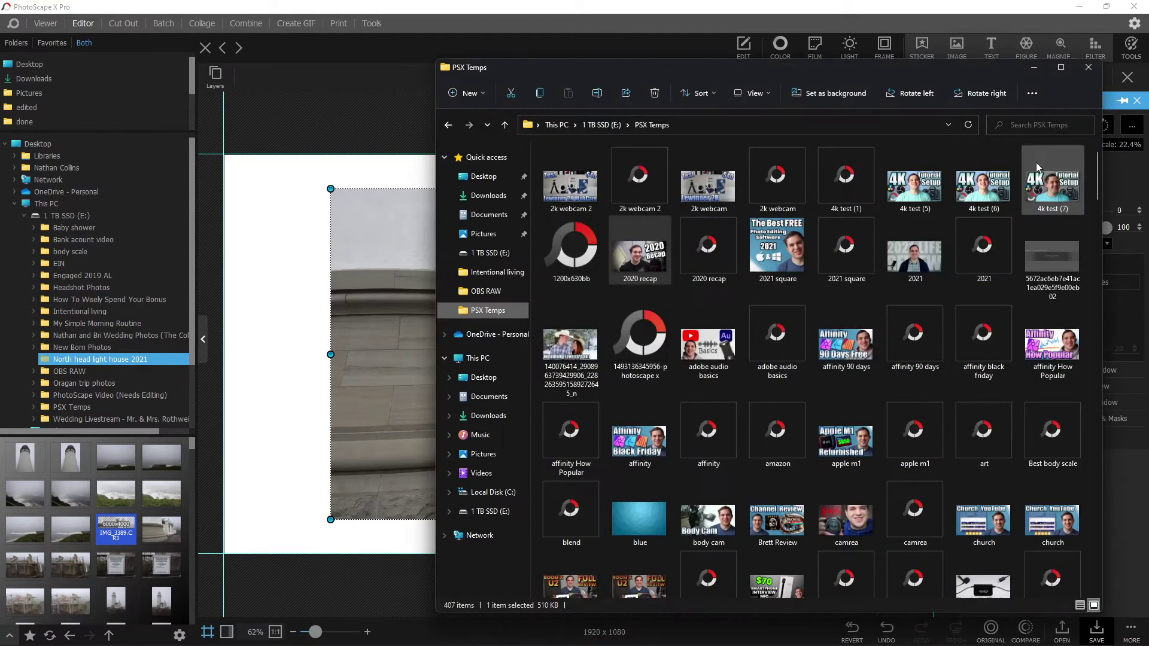
{"action": "left_click", "coordinate": [1034, 68]}
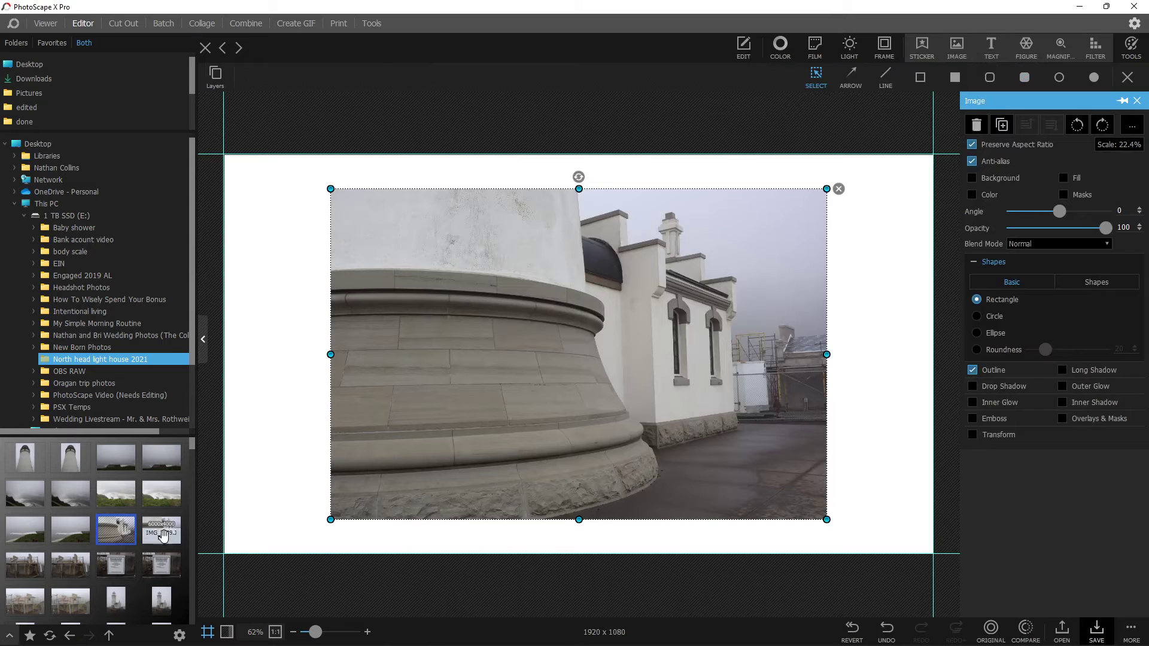
{"action": "scroll", "coordinate": [62, 540], "scroll_direction": "down", "scroll_amount": 5}
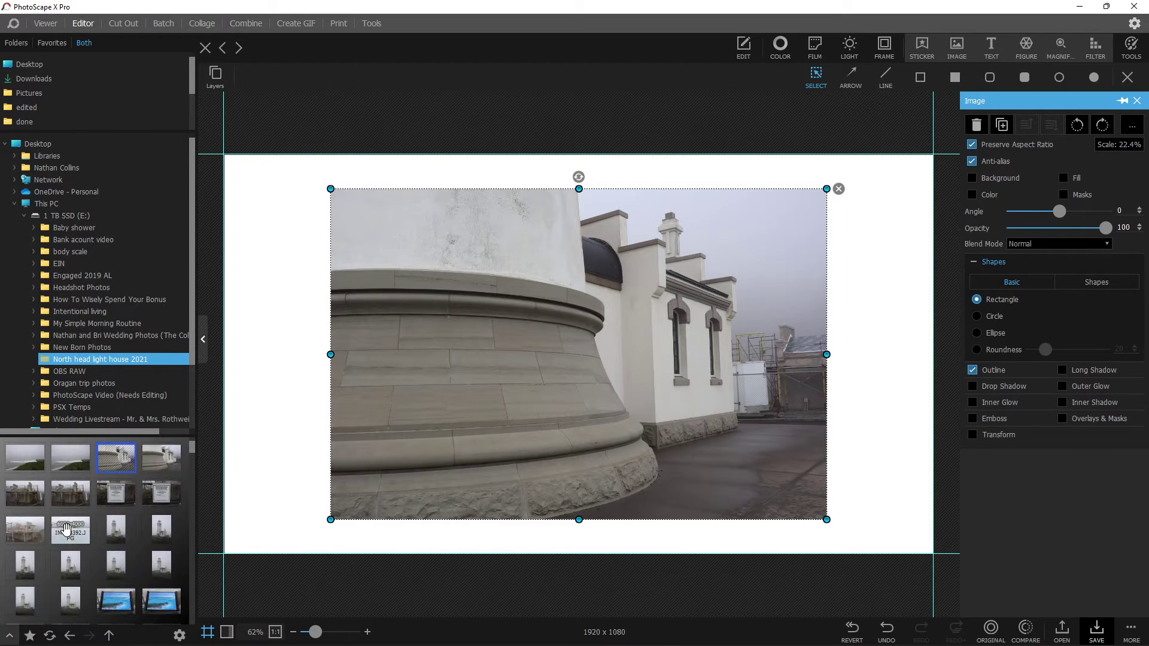
{"action": "scroll", "coordinate": [63, 540], "scroll_direction": "down", "scroll_amount": 2}
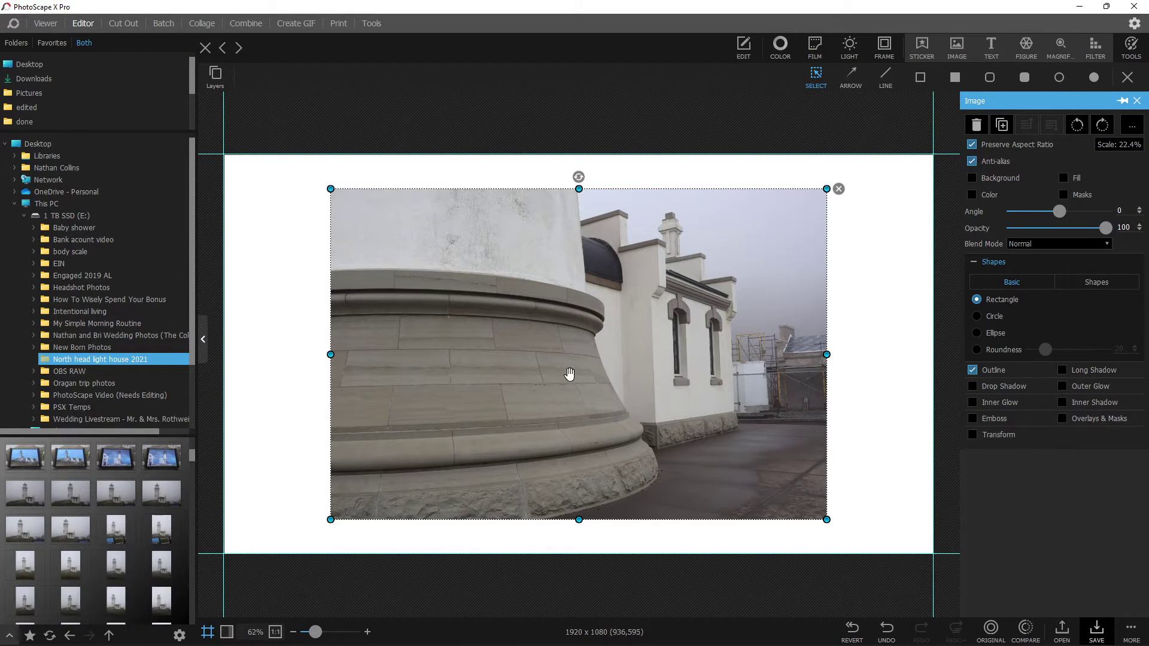
- Size the building photo to 12.9% at upper left and the lighthouse photo to 11.6% at lower right
{"action": "left_click_drag", "start_coordinate": [826, 519], "coordinate": [616, 378]}
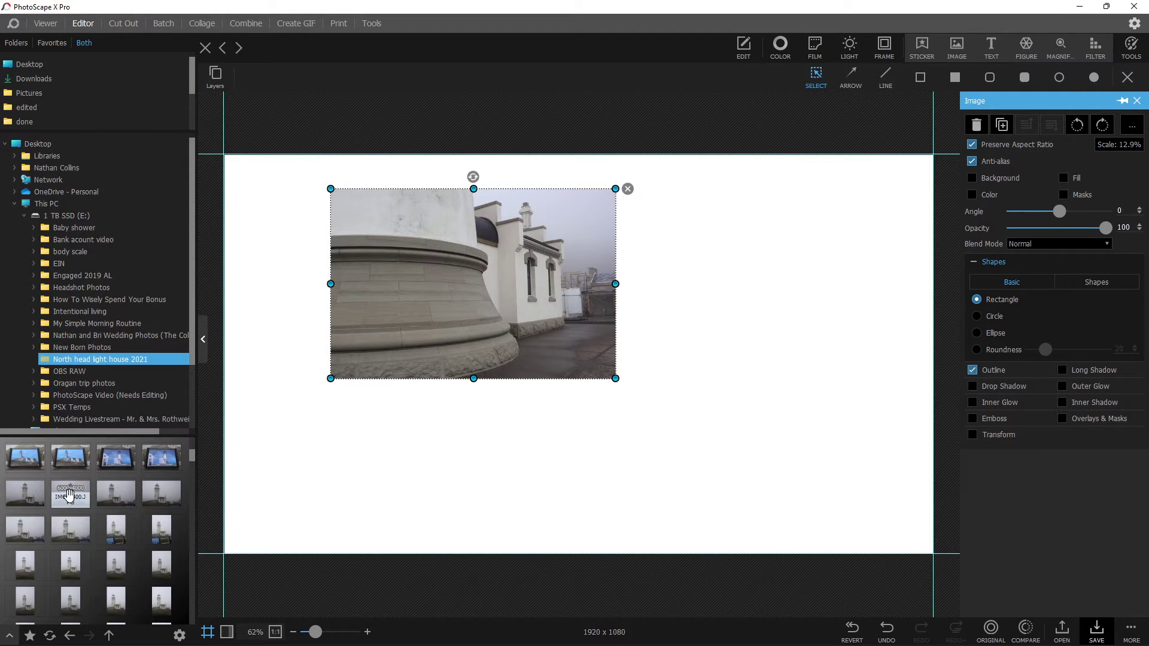
{"action": "left_click_drag", "start_coordinate": [71, 493], "coordinate": [695, 406]}
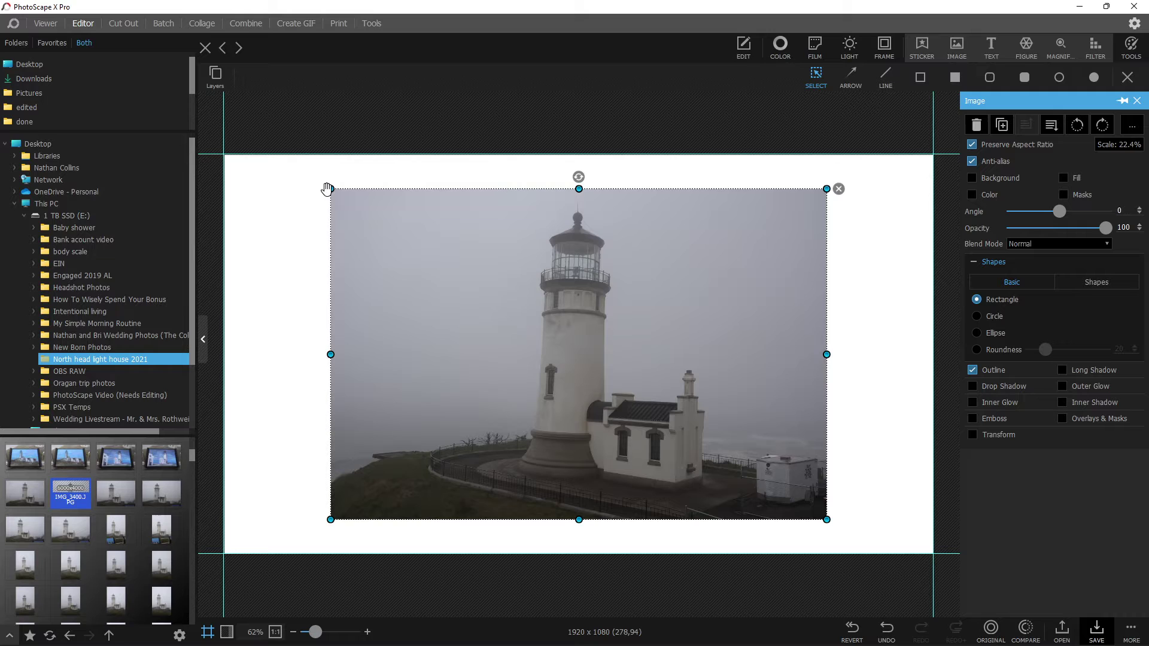
{"action": "left_click_drag", "start_coordinate": [331, 189], "coordinate": [561, 341]}
{"action": "left_click_drag", "start_coordinate": [656, 396], "coordinate": [737, 407]}
{"action": "left_click", "coordinate": [400, 330]}
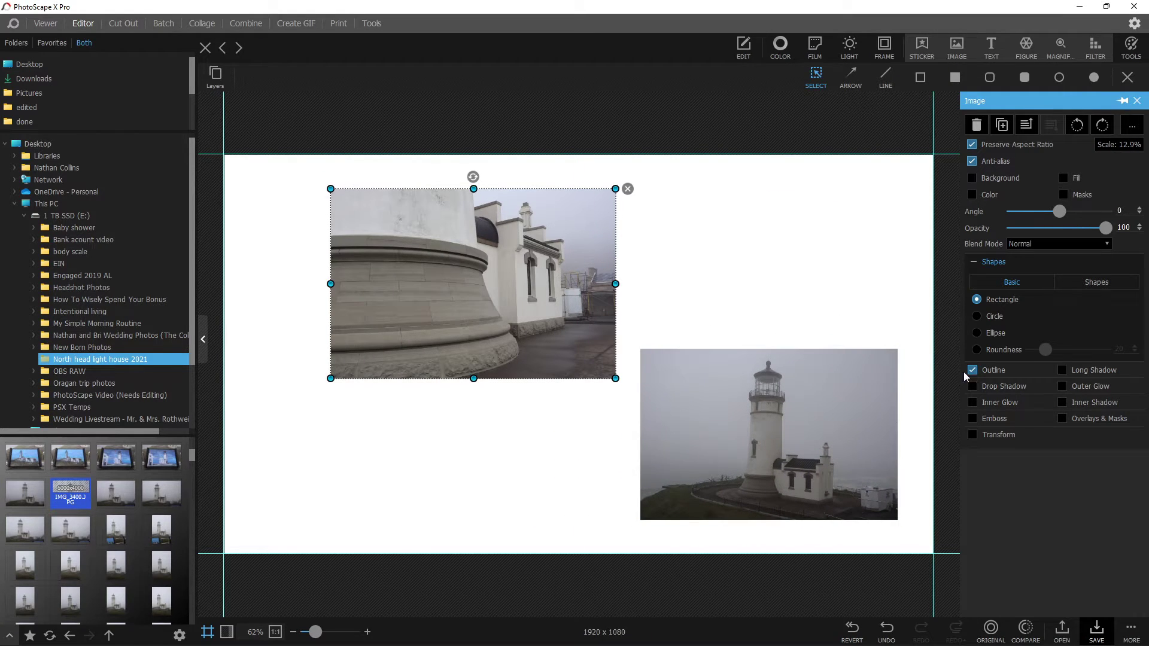
{"action": "scroll", "coordinate": [69, 572], "scroll_direction": "down", "scroll_amount": 1}
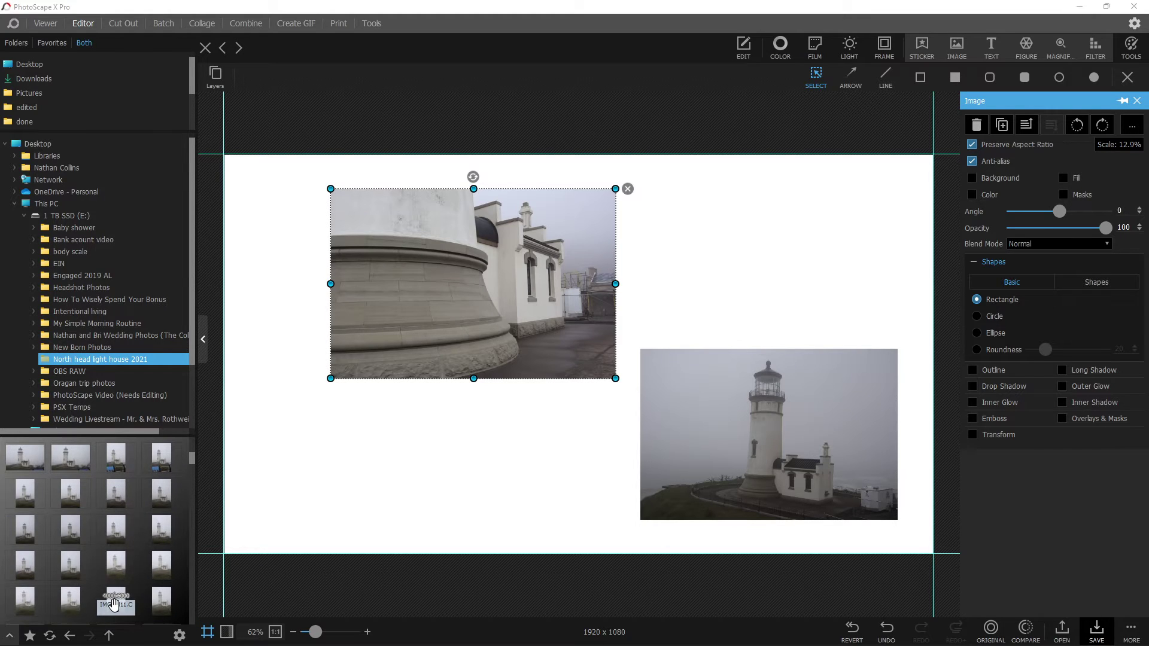
{"action": "scroll", "coordinate": [114, 604], "scroll_direction": "down", "scroll_amount": 3}
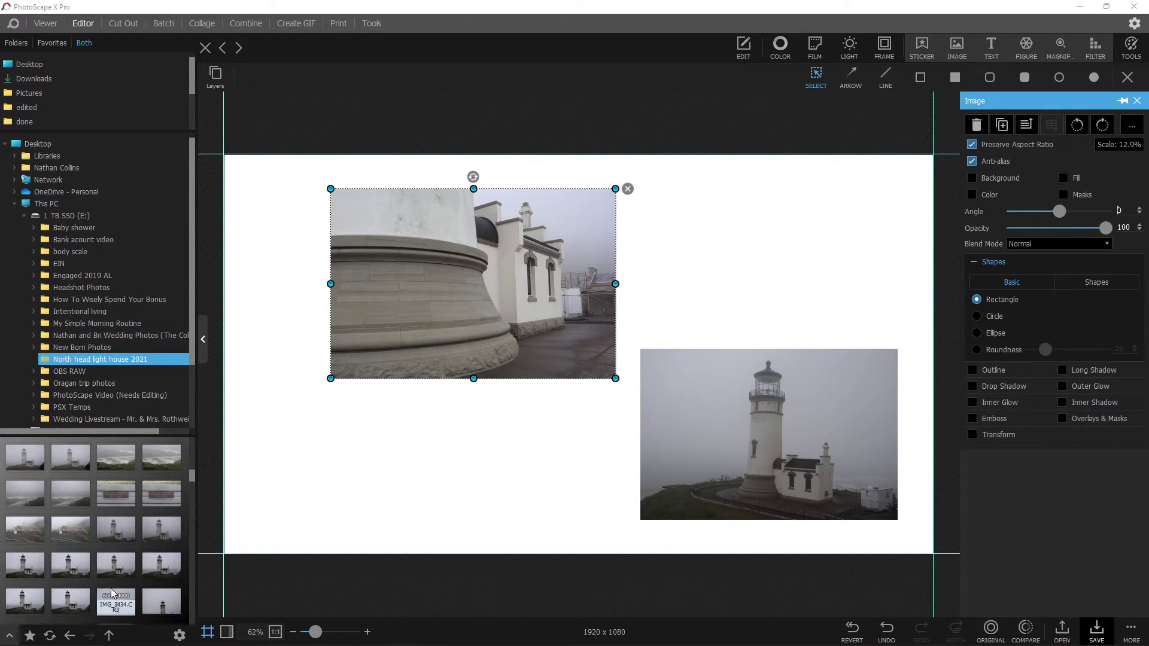
- Dismiss the save prompt and add the hand-on-stone photo at 8.4% below the building photo
{"action": "left_click", "coordinate": [70, 565]}
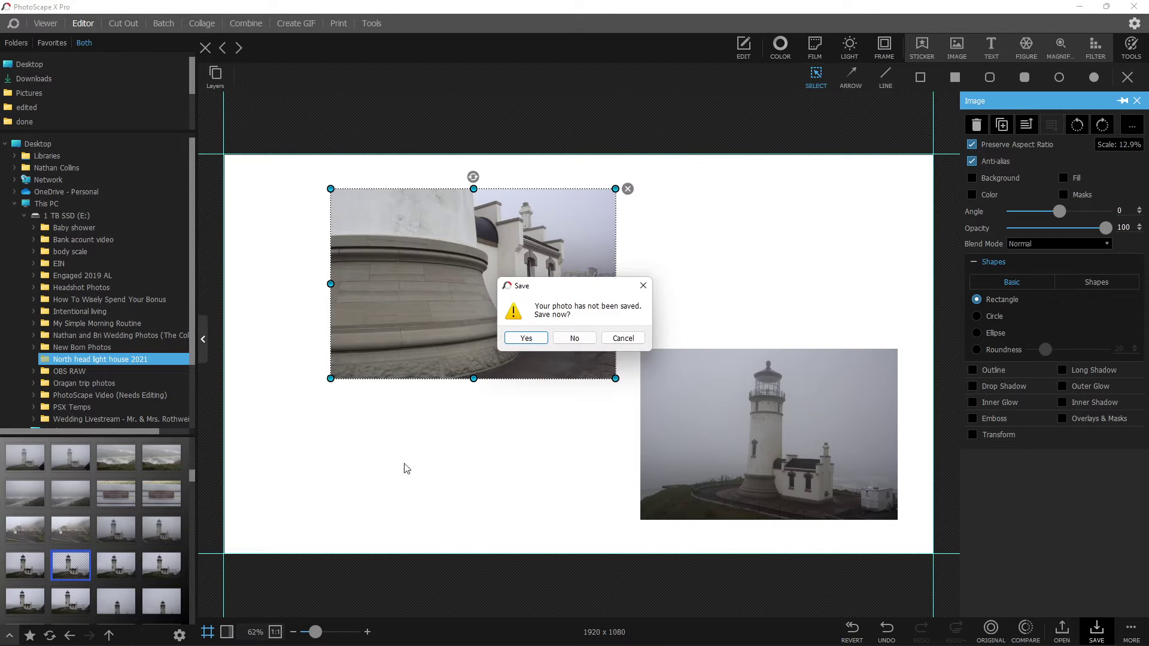
{"action": "left_click", "coordinate": [623, 339]}
{"action": "scroll", "coordinate": [53, 571], "scroll_direction": "down", "scroll_amount": 2}
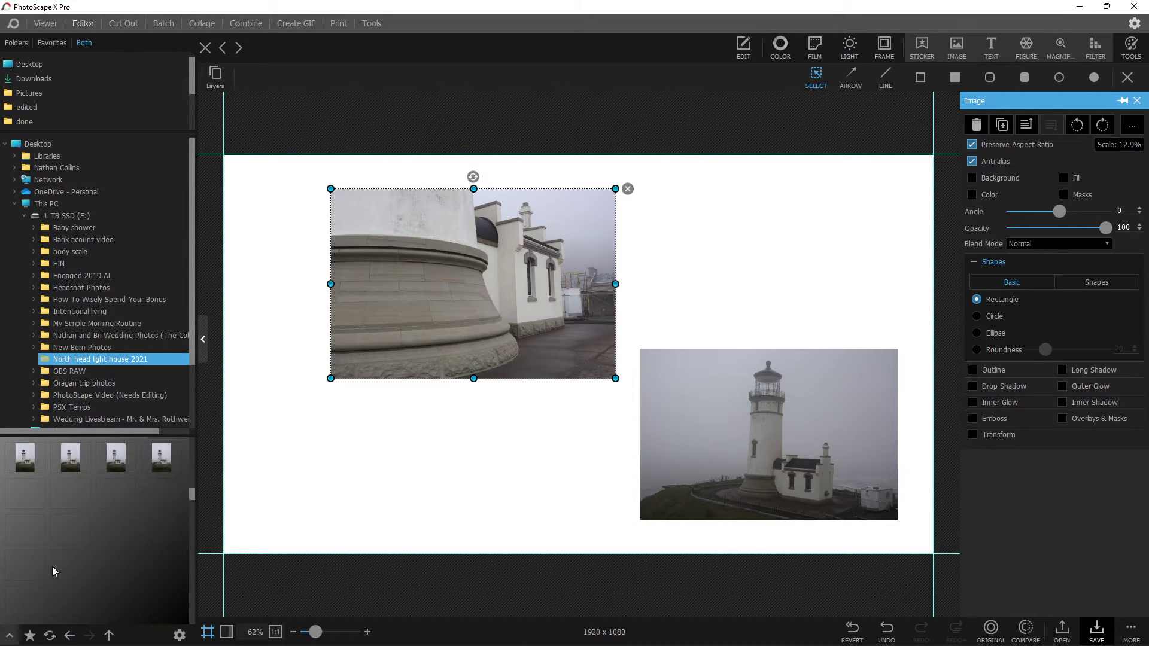
{"action": "left_click_drag", "start_coordinate": [116, 529], "coordinate": [468, 417]}
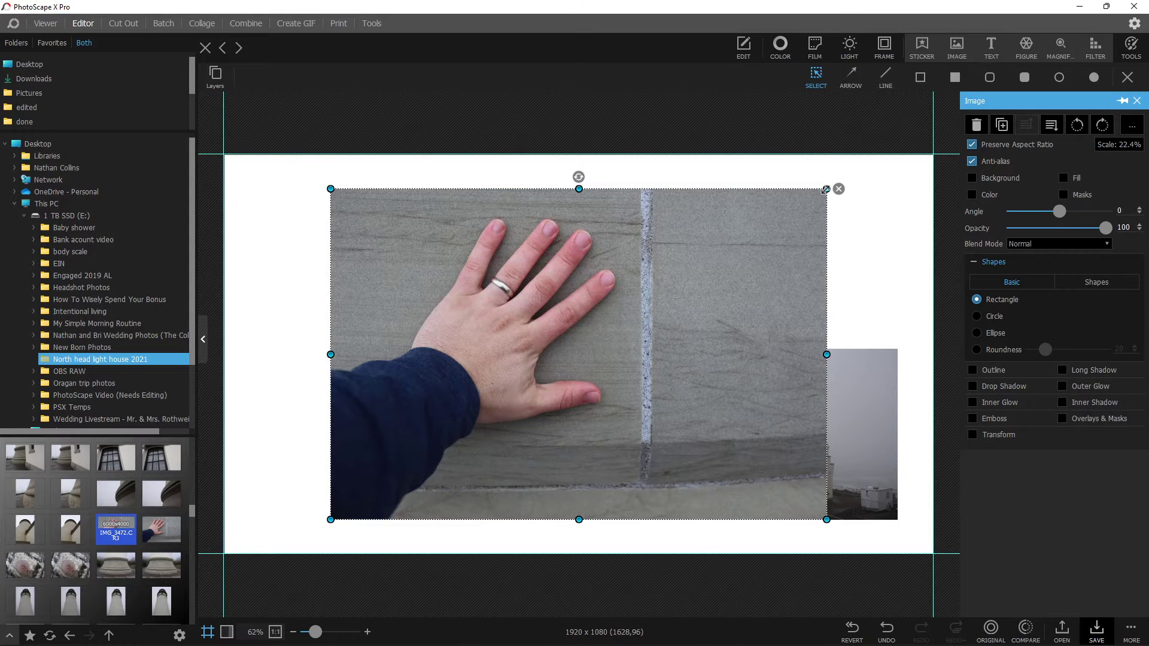
{"action": "left_click_drag", "start_coordinate": [826, 189], "coordinate": [527, 397]}
{"action": "left_click_drag", "start_coordinate": [446, 427], "coordinate": [484, 429]}
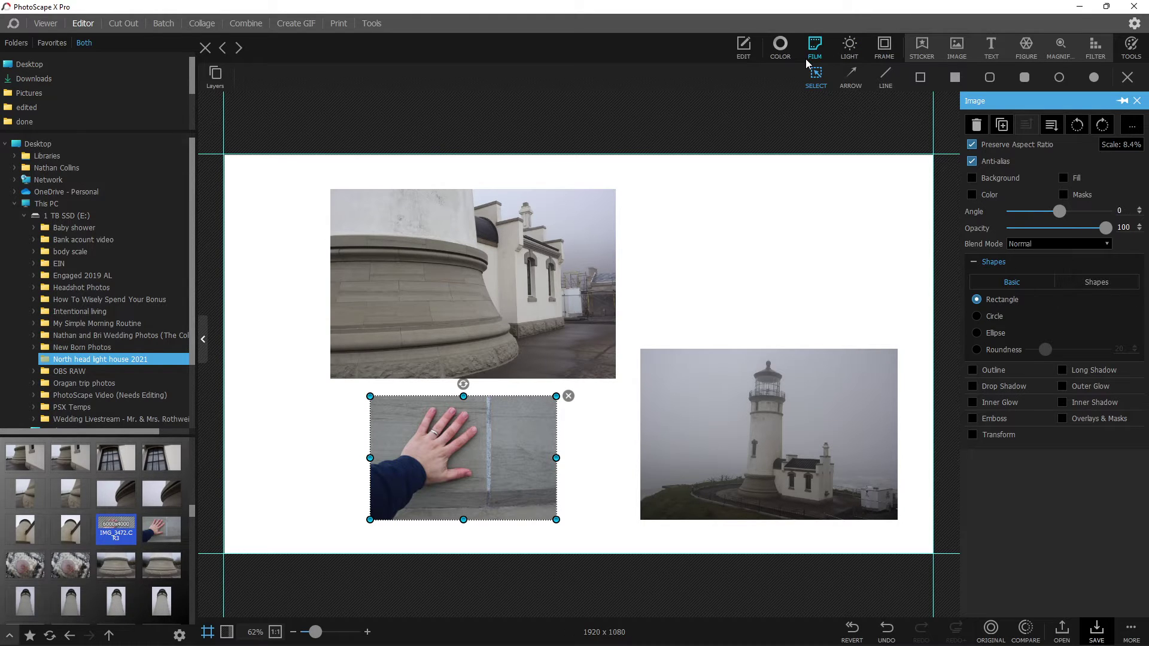
- Nudge the building photo slightly to the left
{"action": "left_click", "coordinate": [748, 46]}
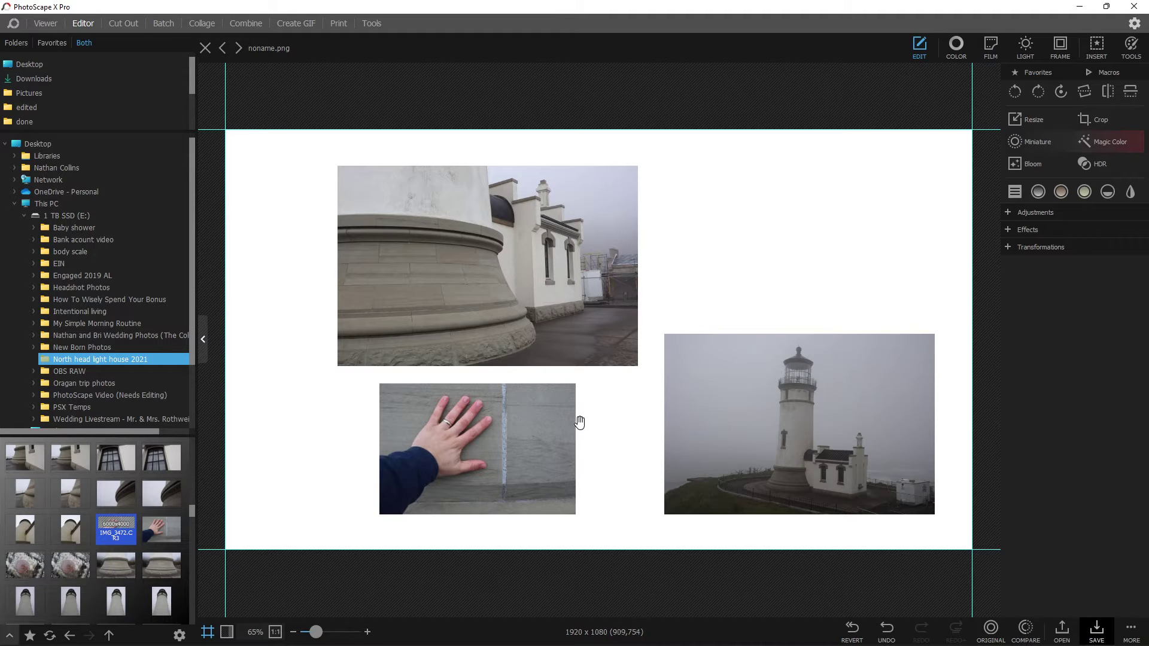
{"action": "left_click", "coordinate": [1097, 44]}
{"action": "left_click", "coordinate": [547, 299]}
{"action": "left_click_drag", "start_coordinate": [472, 320], "coordinate": [433, 302]}
- Resize the hand photo to 8.8% and settle it directly beneath the building photo
{"action": "mouse_move", "coordinate": [466, 497]}
{"action": "left_mouse_down"}
{"action": "mouse_move", "coordinate": [475, 505]}
{"action": "mouse_move", "coordinate": [447, 489]}
{"action": "left_mouse_up"}
{"action": "mouse_move", "coordinate": [536, 388]}
{"action": "left_mouse_down"}
{"action": "mouse_move", "coordinate": [694, 281]}
{"action": "mouse_move", "coordinate": [551, 371]}
{"action": "left_mouse_up"}
{"action": "left_click_drag", "start_coordinate": [479, 447], "coordinate": [483, 460]}
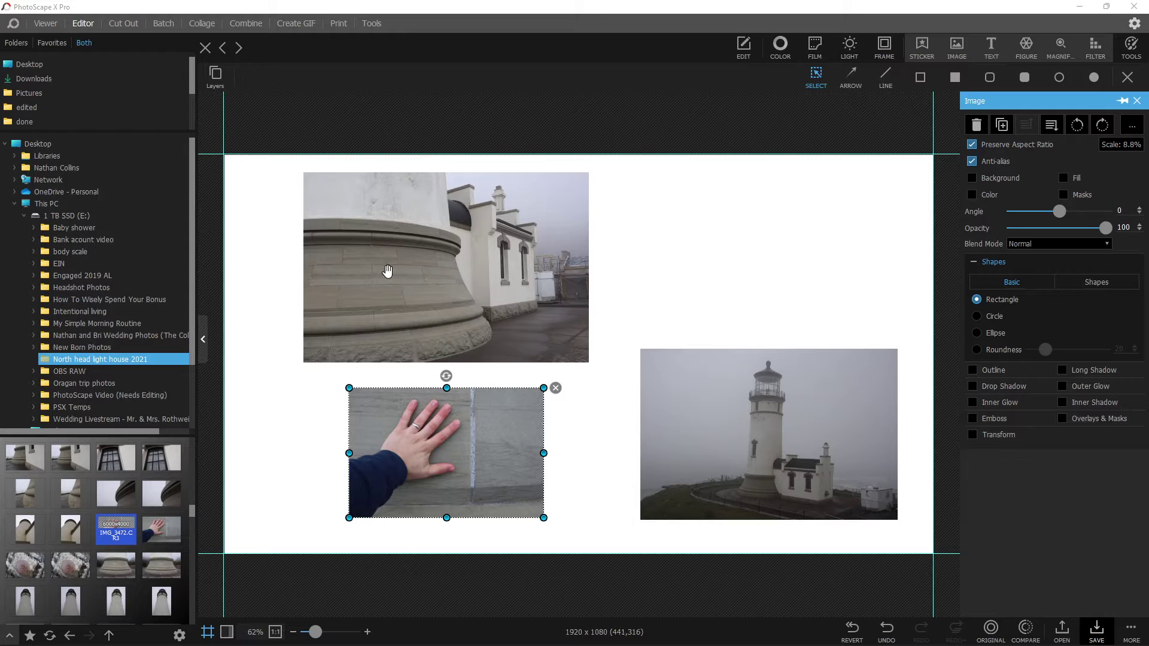
- Enlarge the building photo to 14.1% and collapse the left file browser panel
{"action": "left_click", "coordinate": [423, 286]}
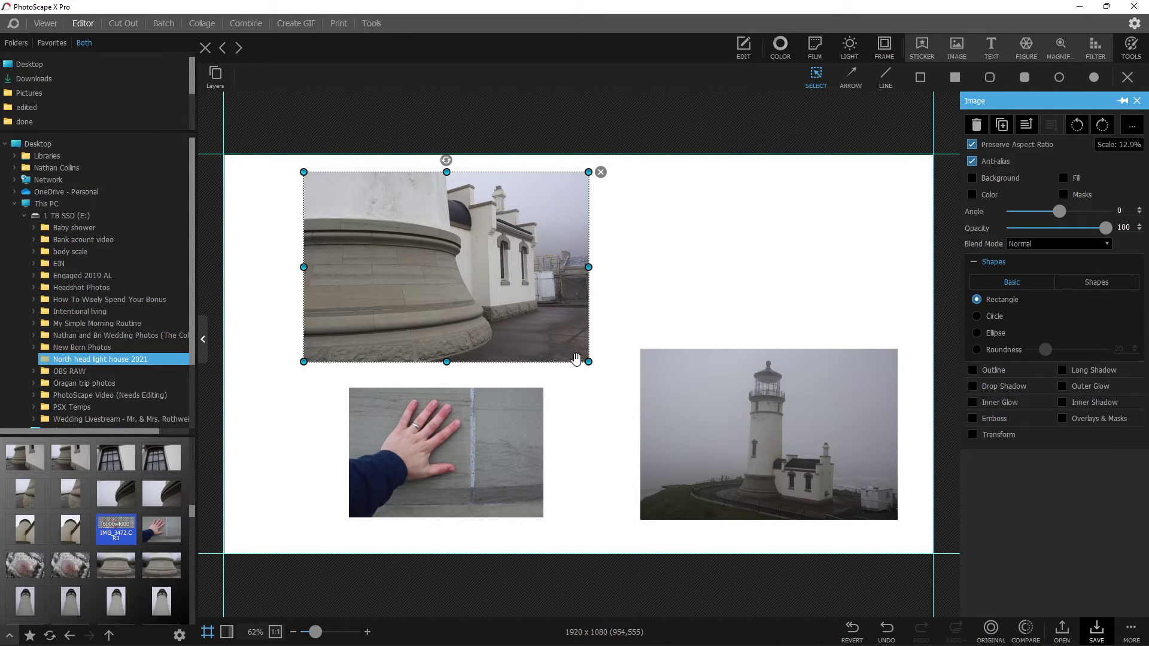
{"action": "left_click_drag", "start_coordinate": [589, 361], "coordinate": [608, 366]}
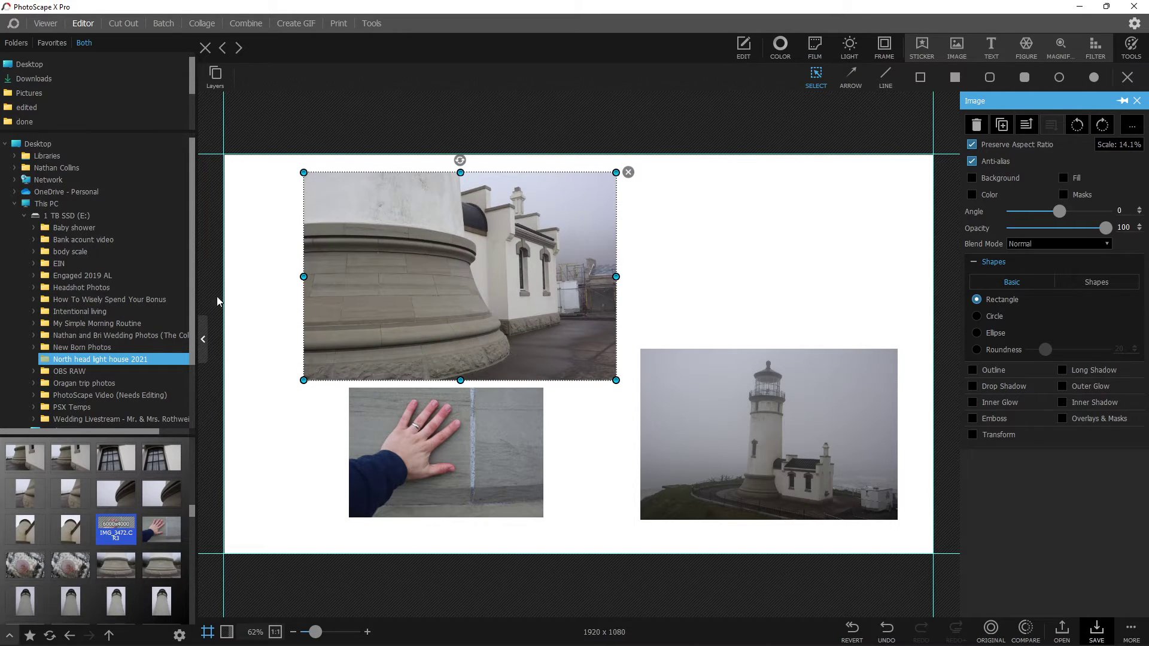
{"action": "left_click", "coordinate": [203, 340]}
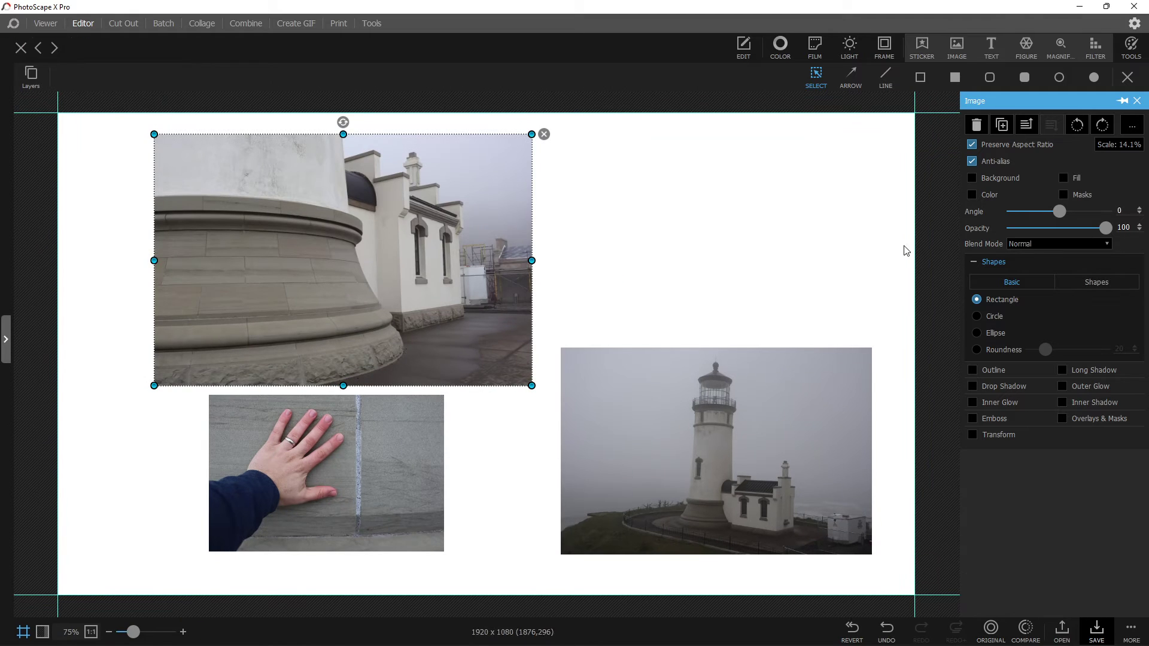
- Apply a Color adjustment of Brighten 28 and Contrast 42 to the building photo
{"action": "left_click", "coordinate": [971, 195]}
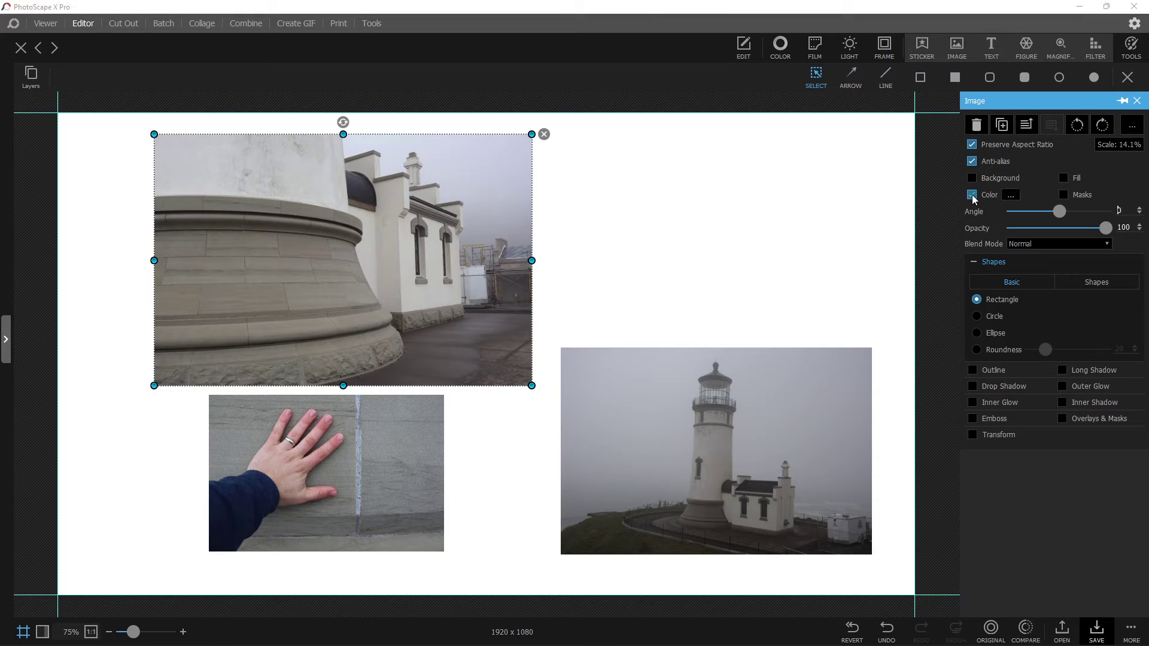
{"action": "left_click", "coordinate": [1010, 195]}
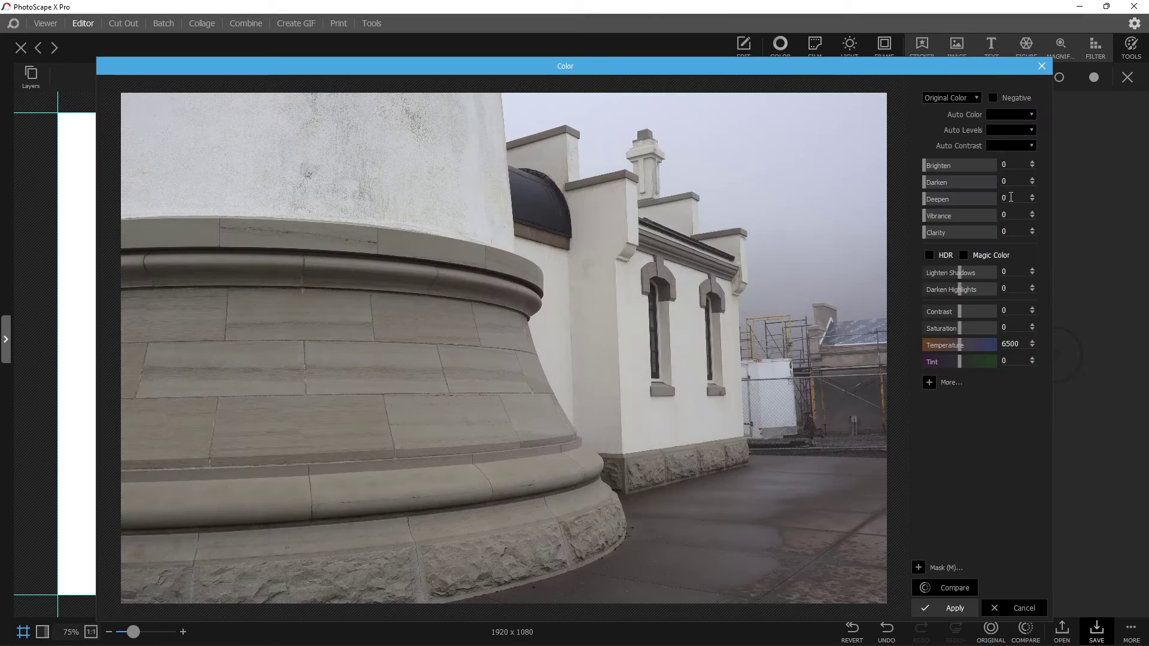
{"action": "left_click", "coordinate": [943, 166]}
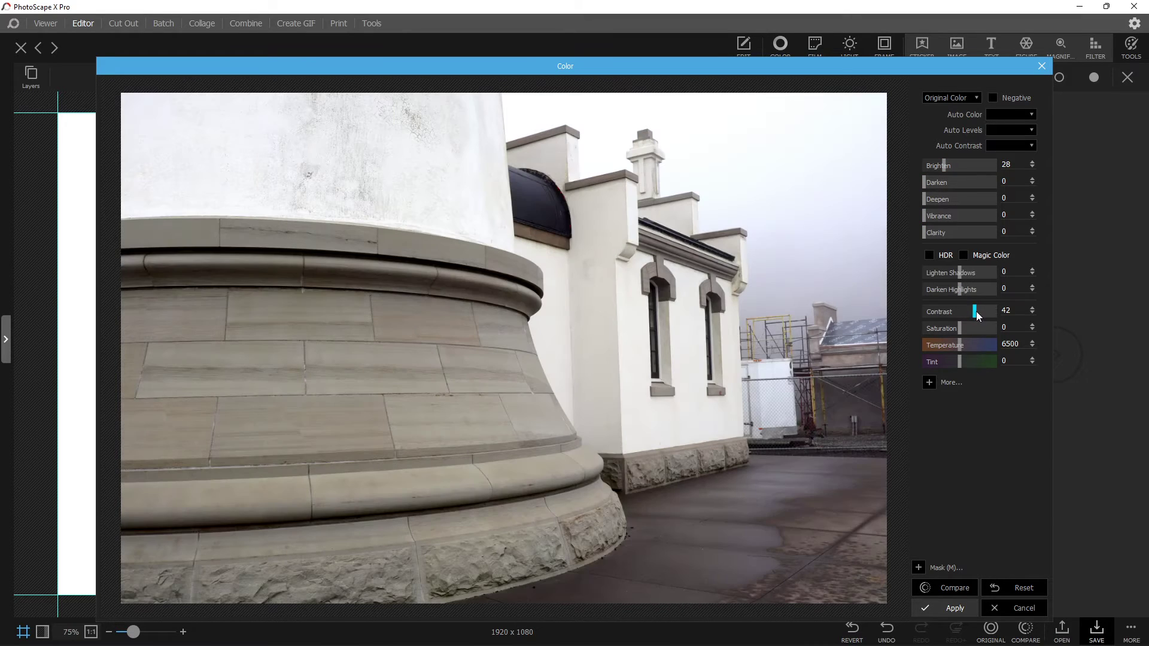
{"action": "left_click", "coordinate": [955, 609]}
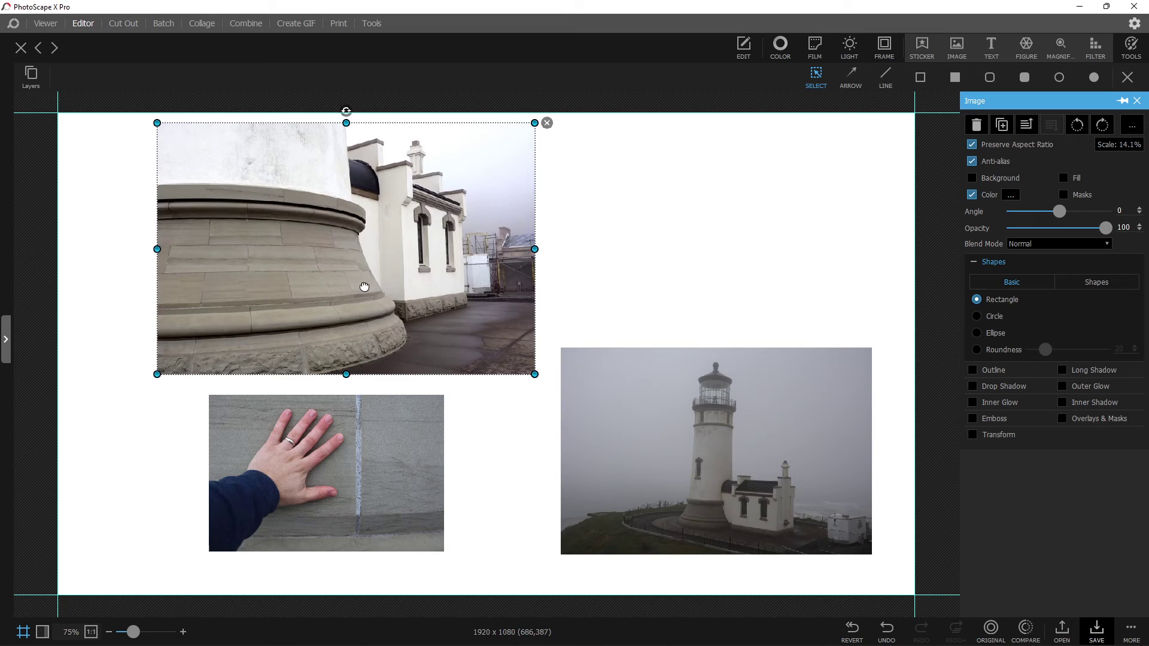
{"action": "left_click_drag", "start_coordinate": [361, 299], "coordinate": [369, 294]}
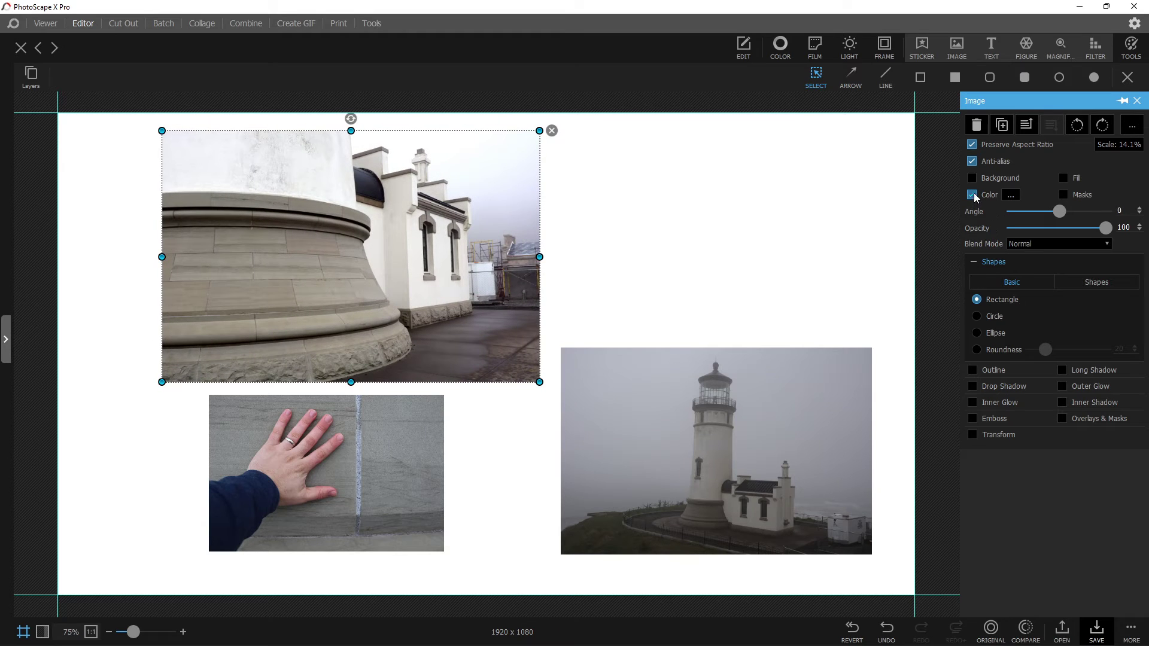
- Select the top-left photo and turn off its Color adjustment
{"action": "left_click", "coordinate": [780, 48]}
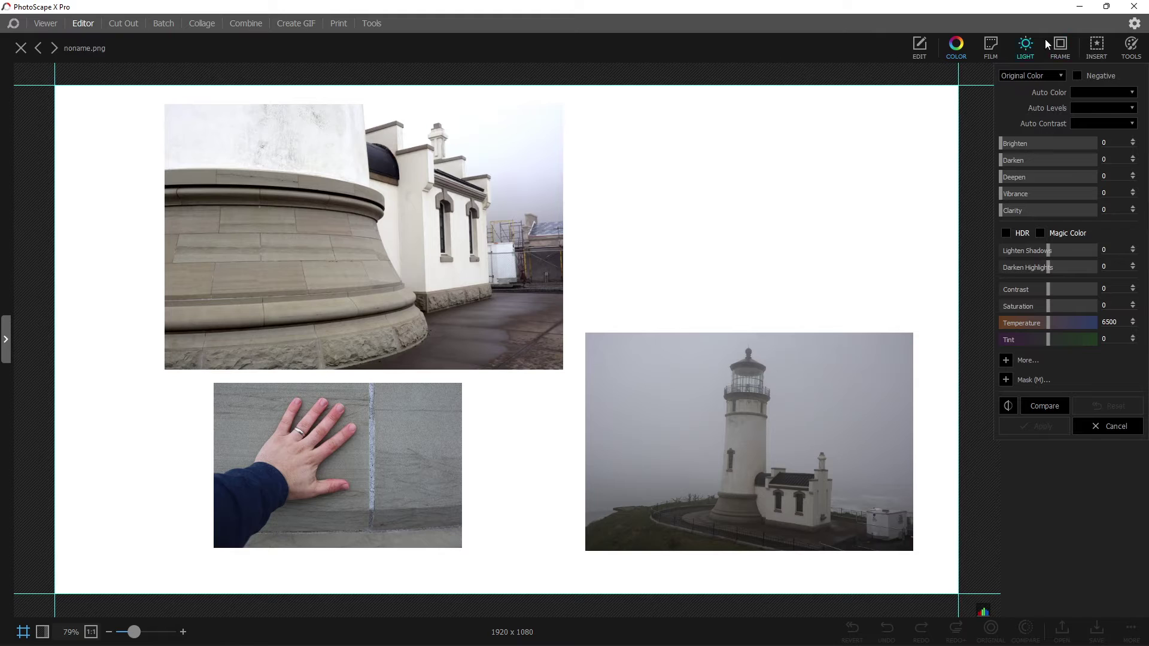
{"action": "left_click", "coordinate": [1092, 47]}
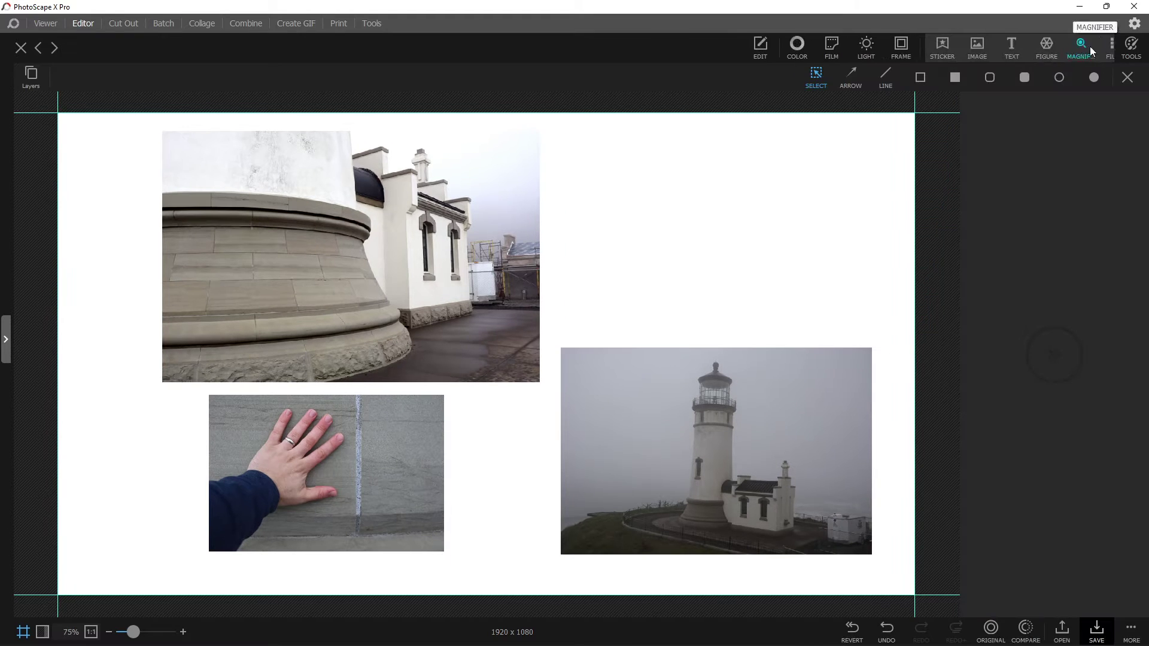
{"action": "left_click", "coordinate": [421, 285]}
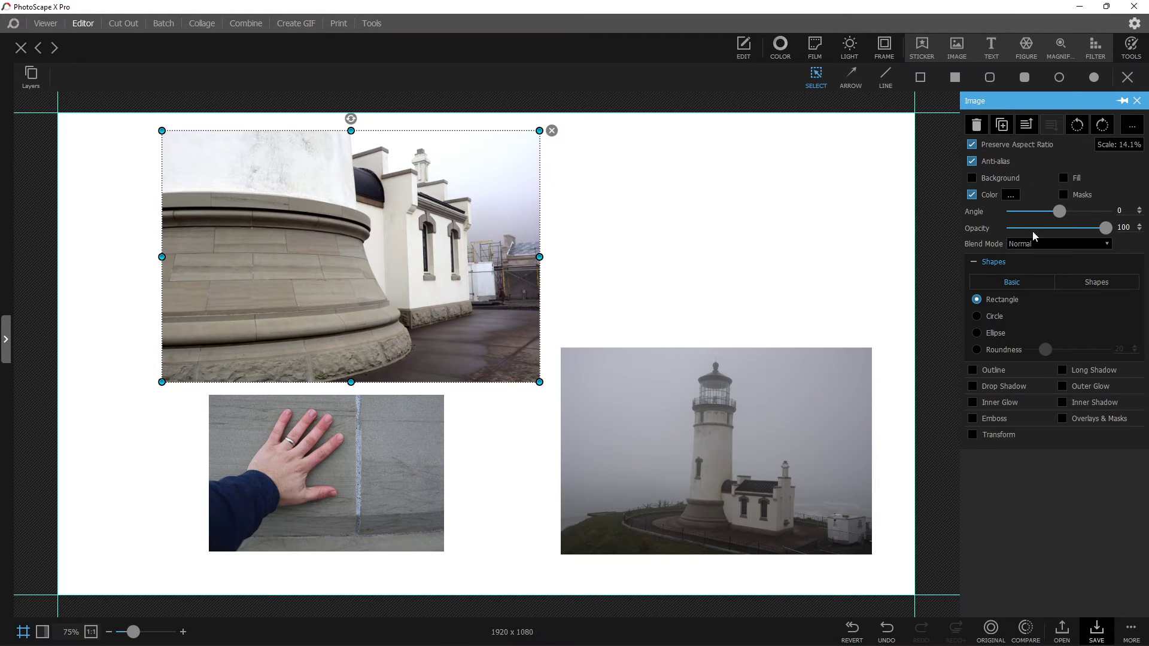
{"action": "left_click", "coordinate": [971, 195]}
- Paint and apply a mask over the photo's upper-right sky, then shift it left
{"action": "left_click", "coordinate": [1063, 195]}
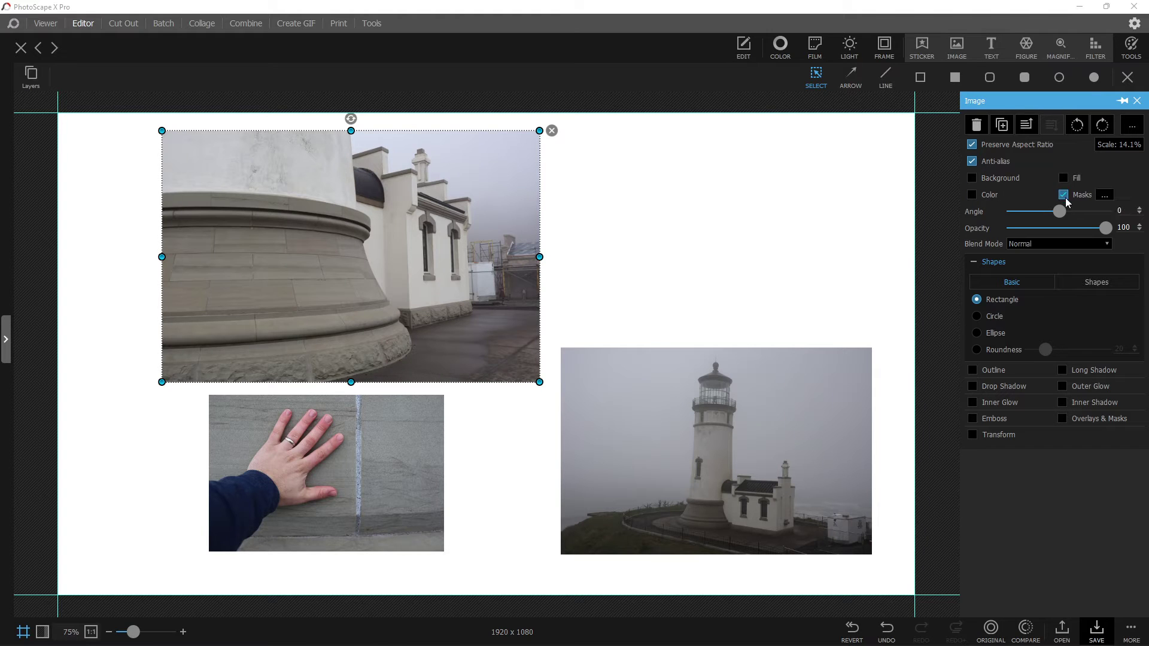
{"action": "left_click", "coordinate": [1106, 199]}
{"action": "mouse_move", "coordinate": [827, 112]}
{"action": "left_mouse_down"}
{"action": "mouse_move", "coordinate": [890, 177]}
{"action": "mouse_move", "coordinate": [891, 139]}
{"action": "mouse_move", "coordinate": [906, 134]}
{"action": "mouse_move", "coordinate": [850, 127]}
{"action": "mouse_move", "coordinate": [809, 84]}
{"action": "mouse_move", "coordinate": [902, 227]}
{"action": "mouse_move", "coordinate": [795, 78]}
{"action": "left_mouse_up"}
{"action": "left_click", "coordinate": [951, 609]}
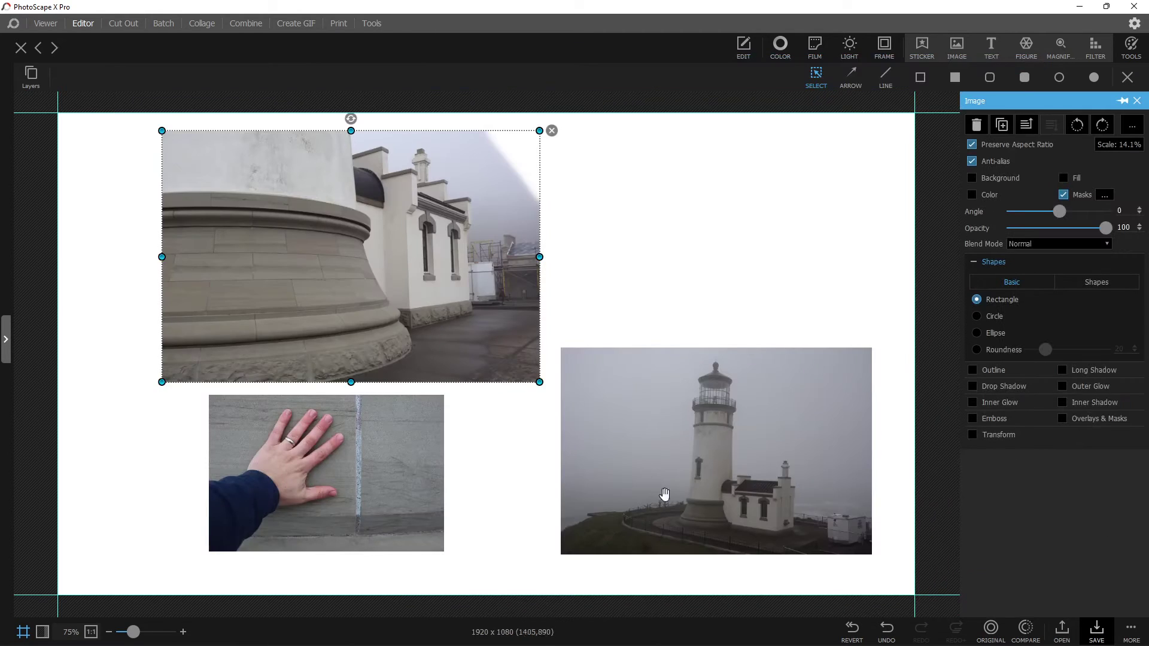
{"action": "left_click_drag", "start_coordinate": [472, 220], "coordinate": [446, 225]}
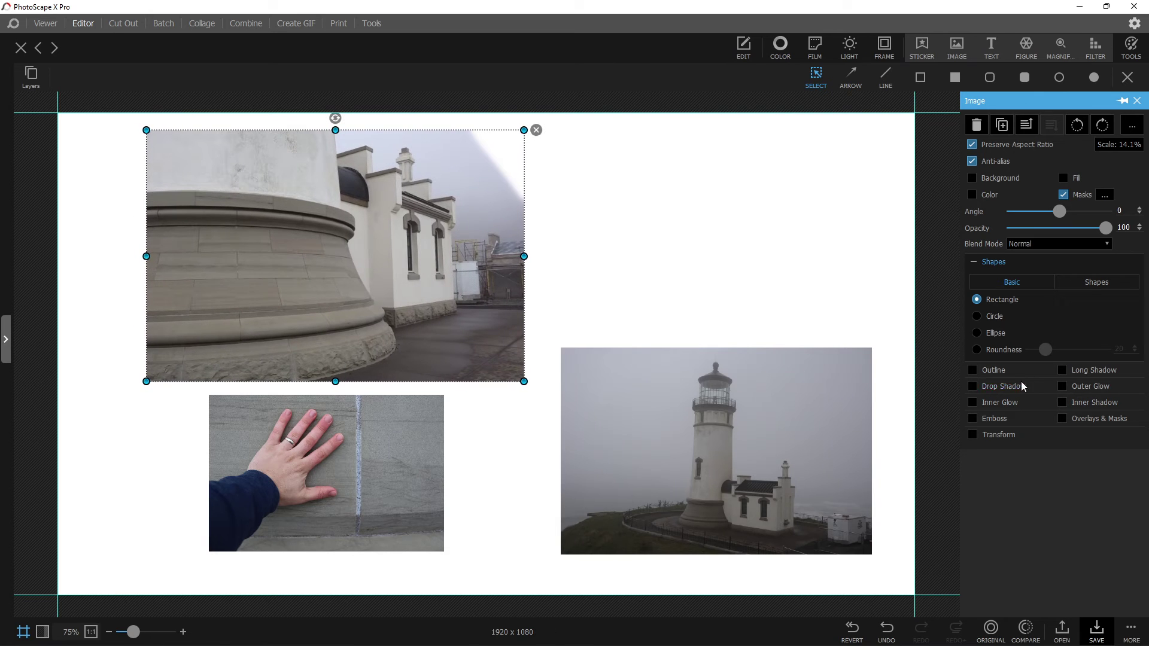
- Remove the mask, keep Normal blend mode, and crop the photo to the Basic Ellipse shape
{"action": "left_click", "coordinate": [1063, 195]}
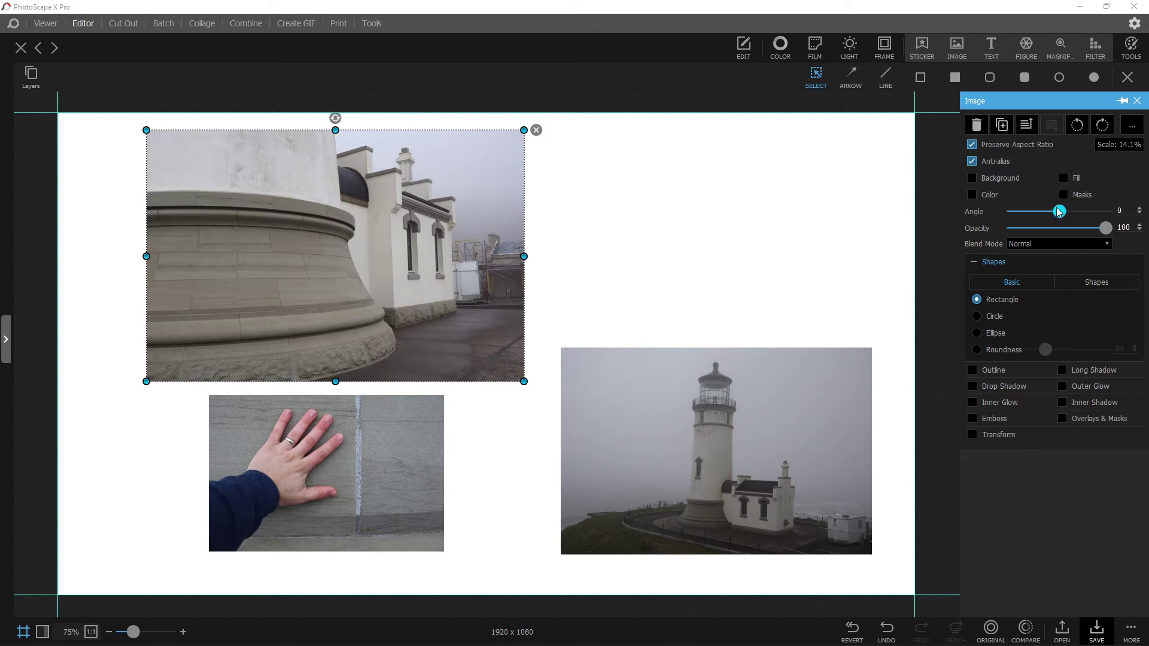
{"action": "left_click", "coordinate": [1088, 244]}
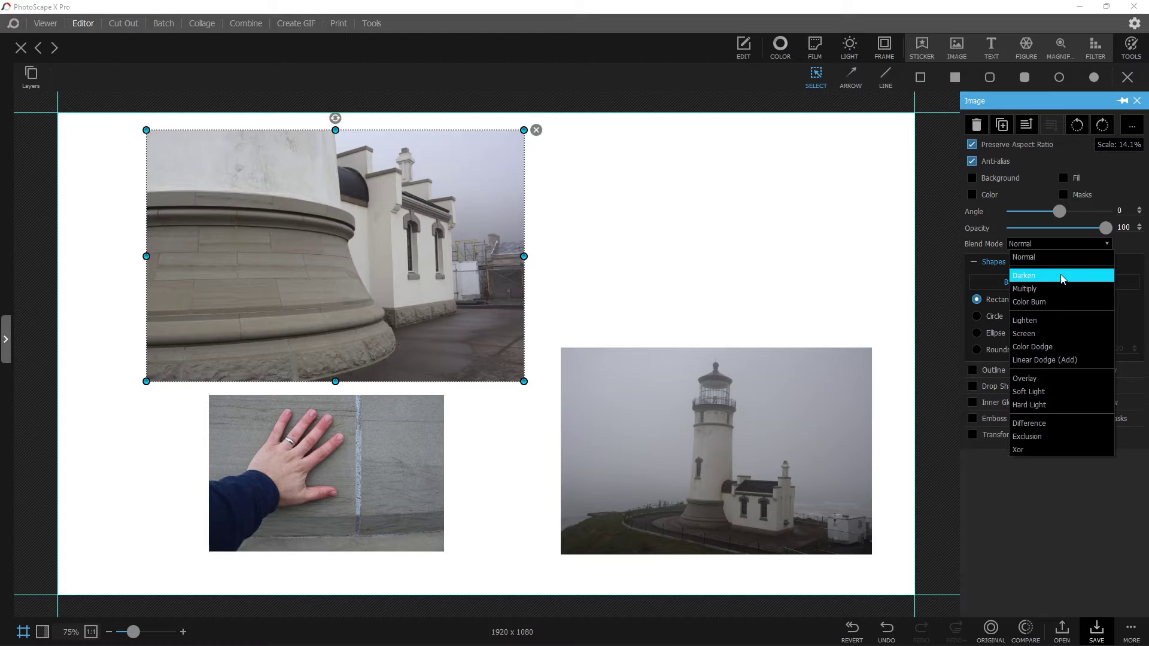
{"action": "left_click", "coordinate": [1068, 262]}
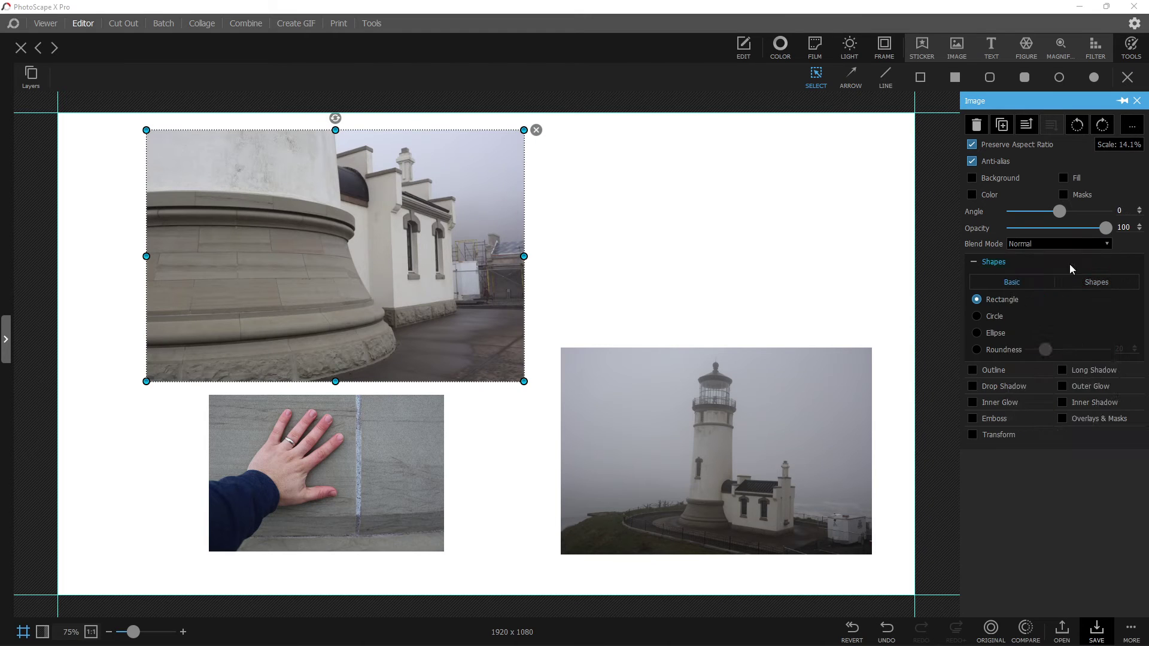
{"action": "left_click", "coordinate": [977, 316]}
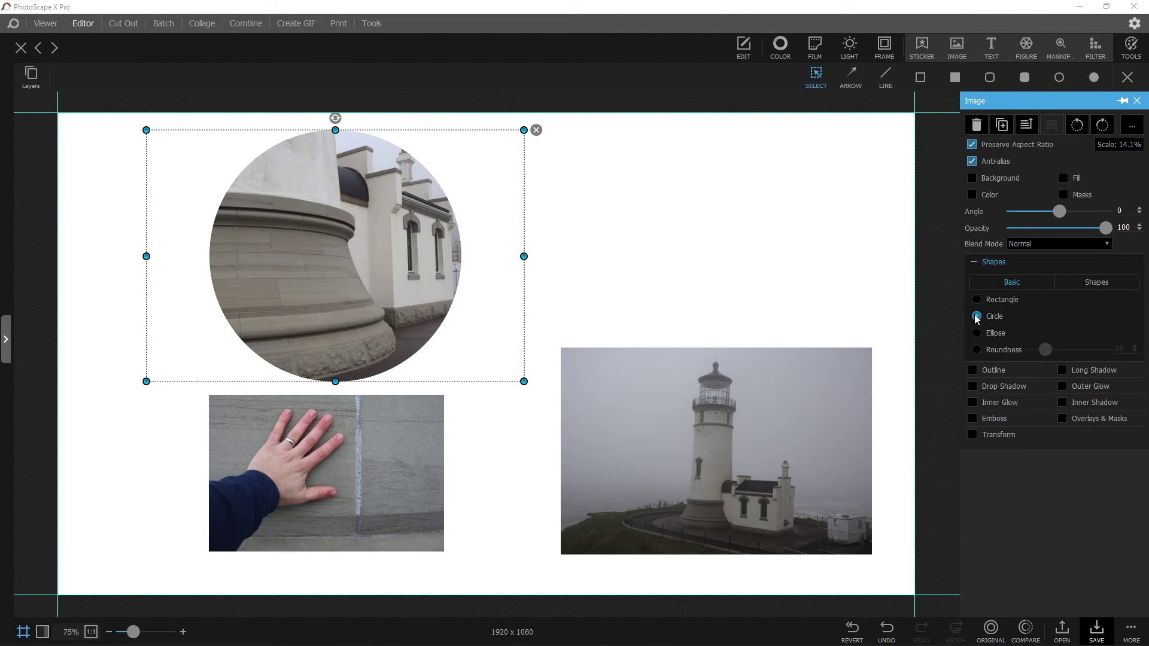
{"action": "left_click", "coordinate": [977, 334]}
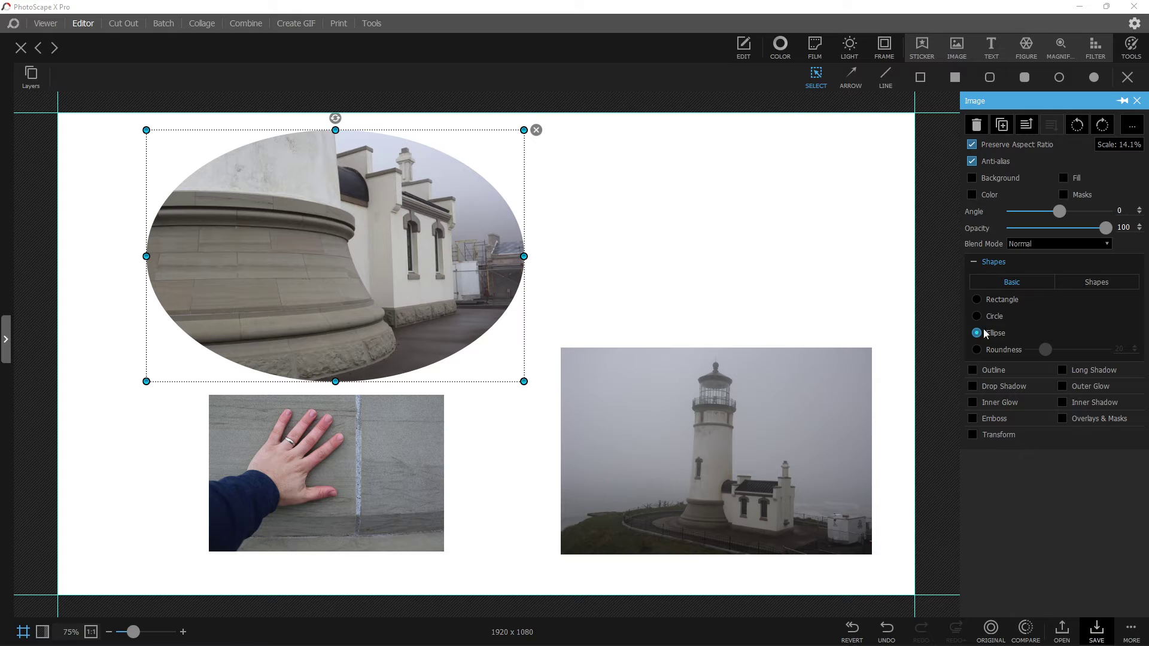
{"action": "left_click", "coordinate": [1094, 283]}
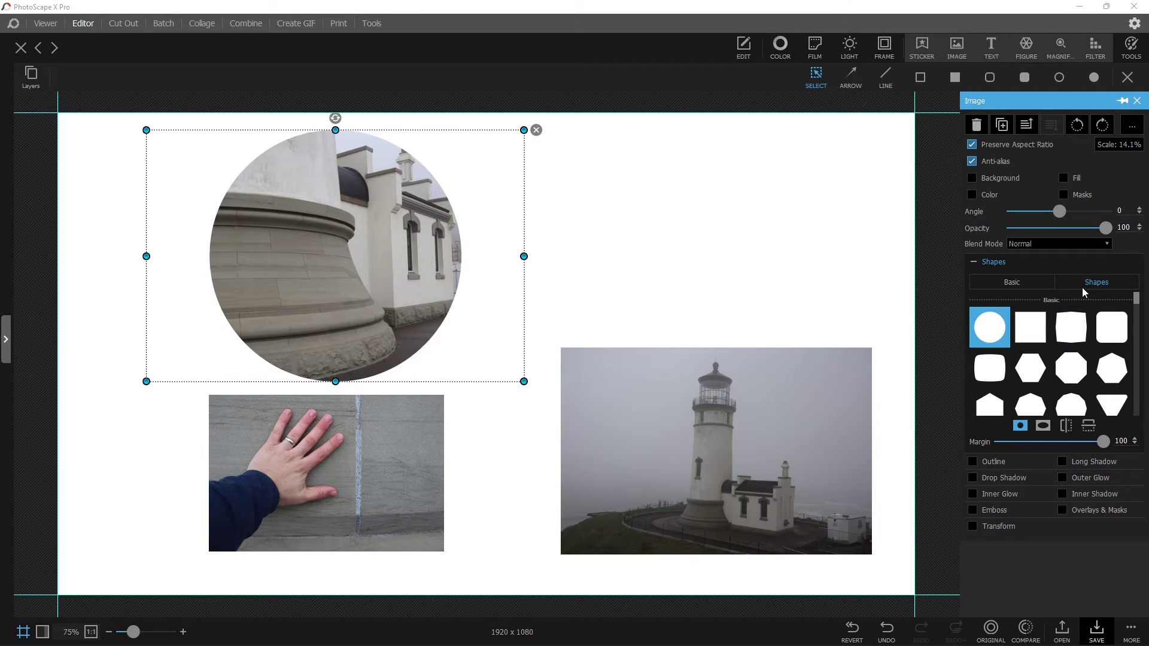
{"action": "left_click", "coordinate": [1017, 281]}
- Try a black outline and a drop shadow on the ellipse, then remove both
{"action": "left_click", "coordinate": [971, 371]}
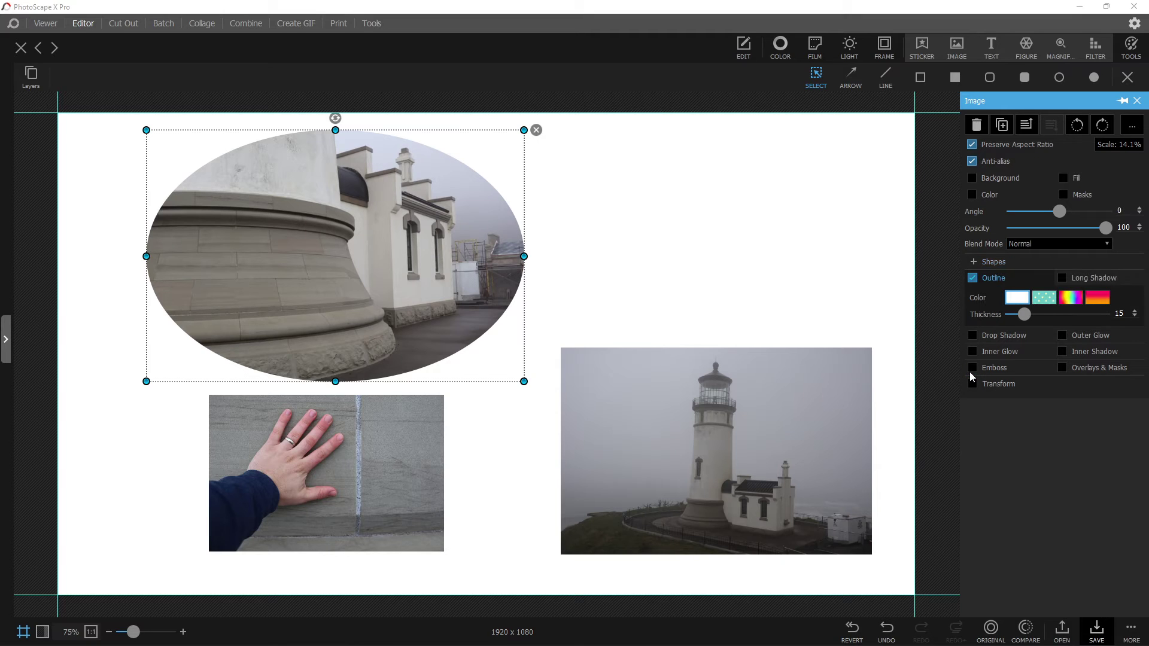
{"action": "left_click", "coordinate": [1016, 297]}
{"action": "left_click", "coordinate": [971, 521]}
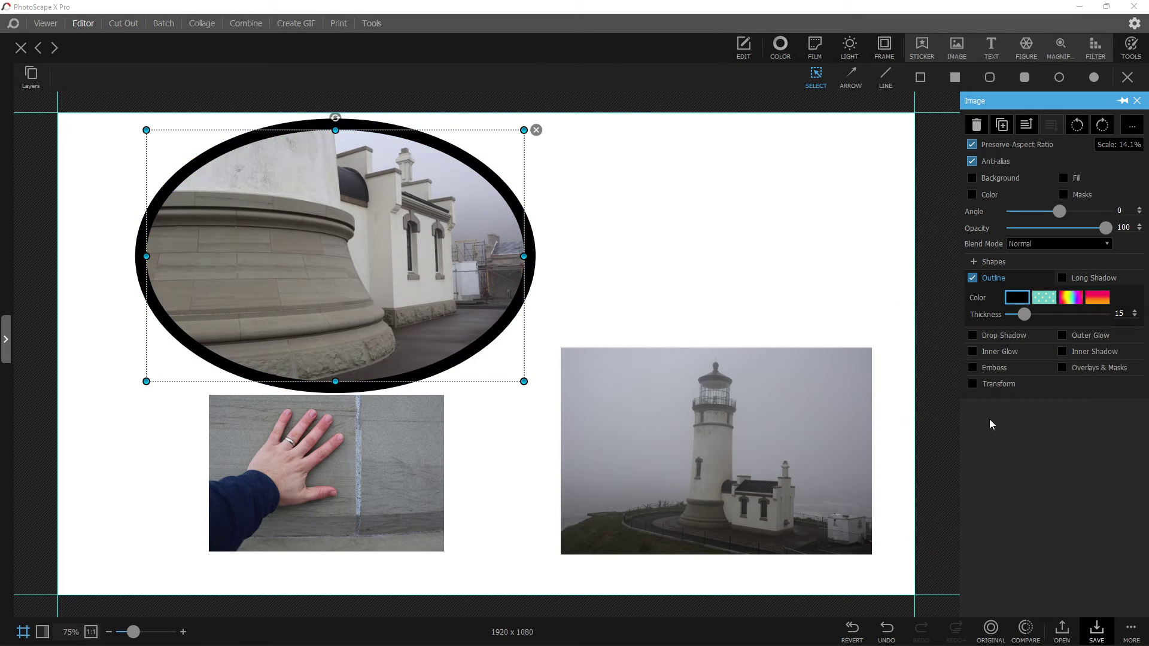
{"action": "left_click", "coordinate": [973, 335]}
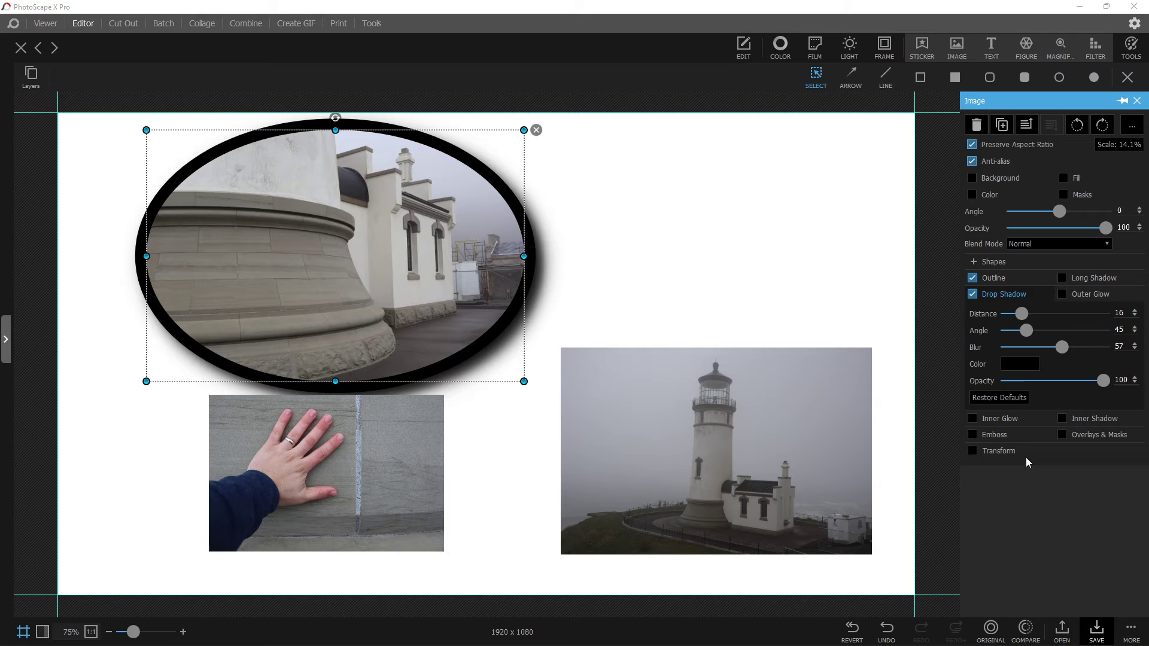
{"action": "left_click", "coordinate": [978, 296]}
{"action": "left_click", "coordinate": [973, 278]}
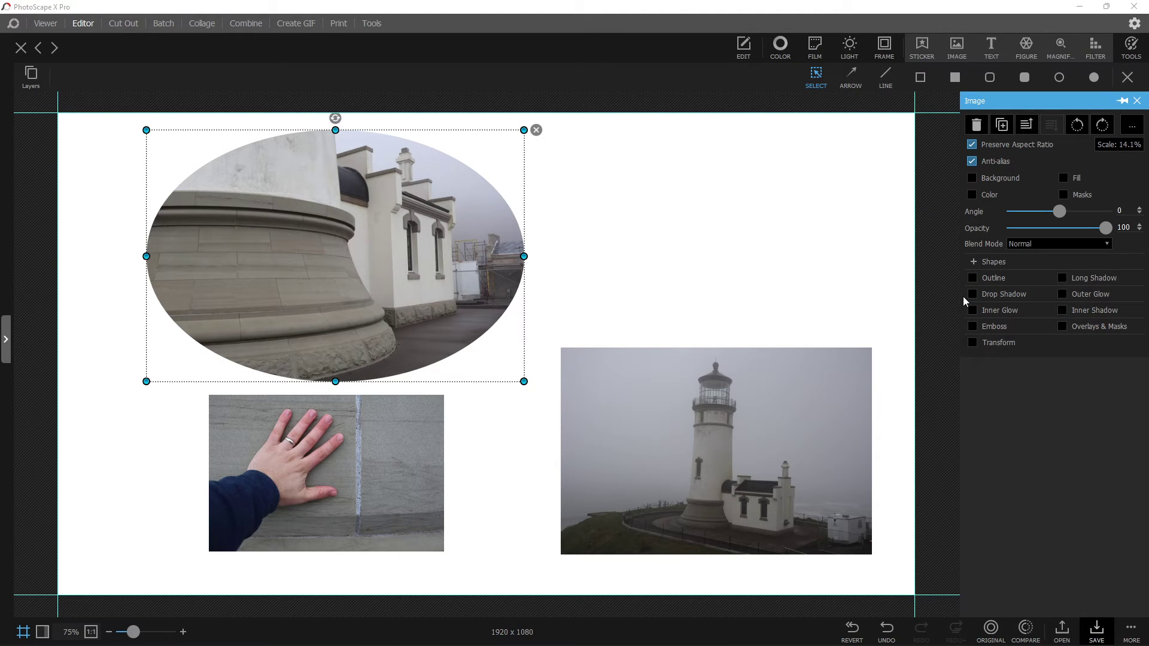
{"action": "left_click", "coordinate": [922, 46]}
{"action": "left_click", "coordinate": [991, 45]}
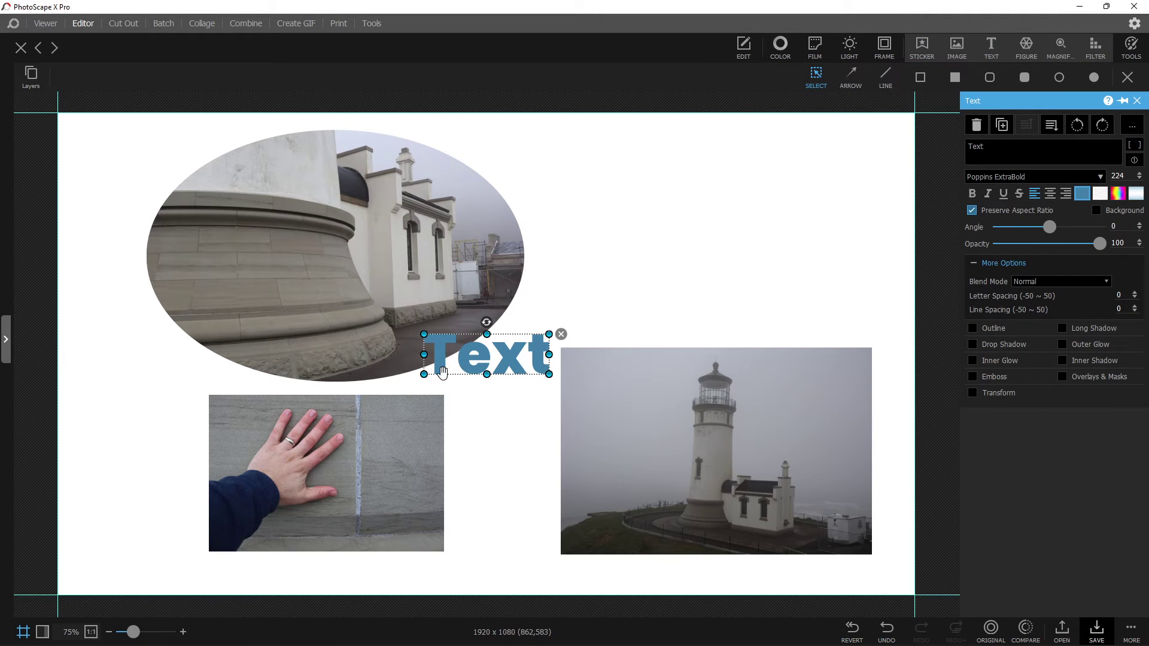
{"action": "left_click_drag", "start_coordinate": [463, 368], "coordinate": [694, 238]}
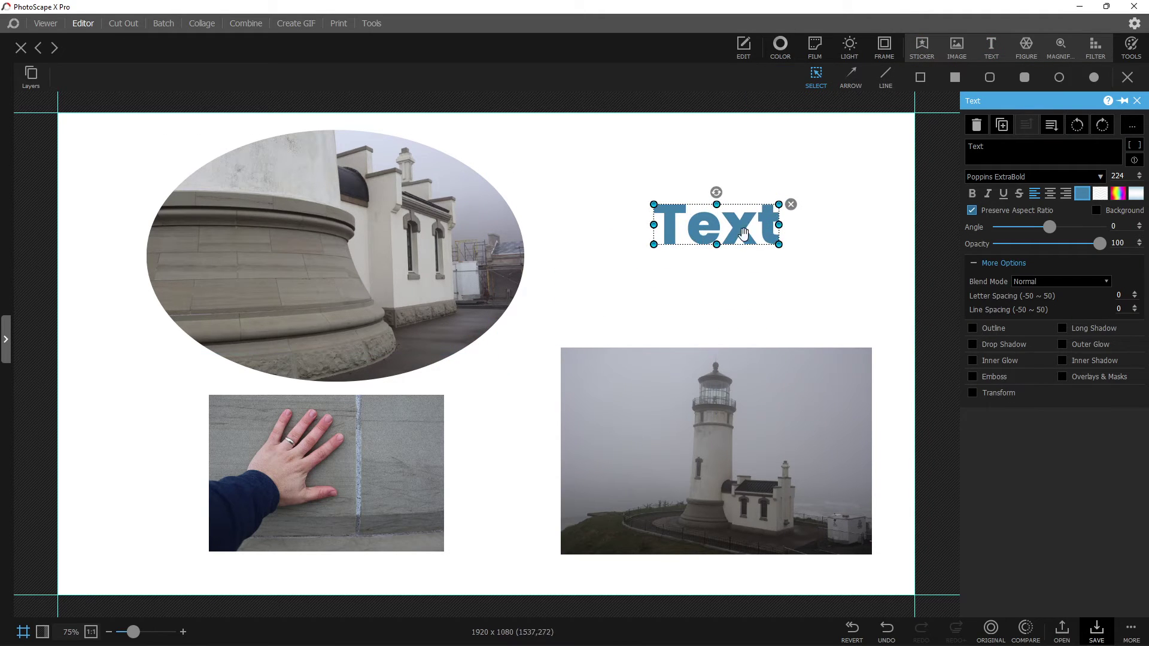
{"action": "left_click", "coordinate": [791, 204]}
{"action": "left_click", "coordinate": [1020, 50]}
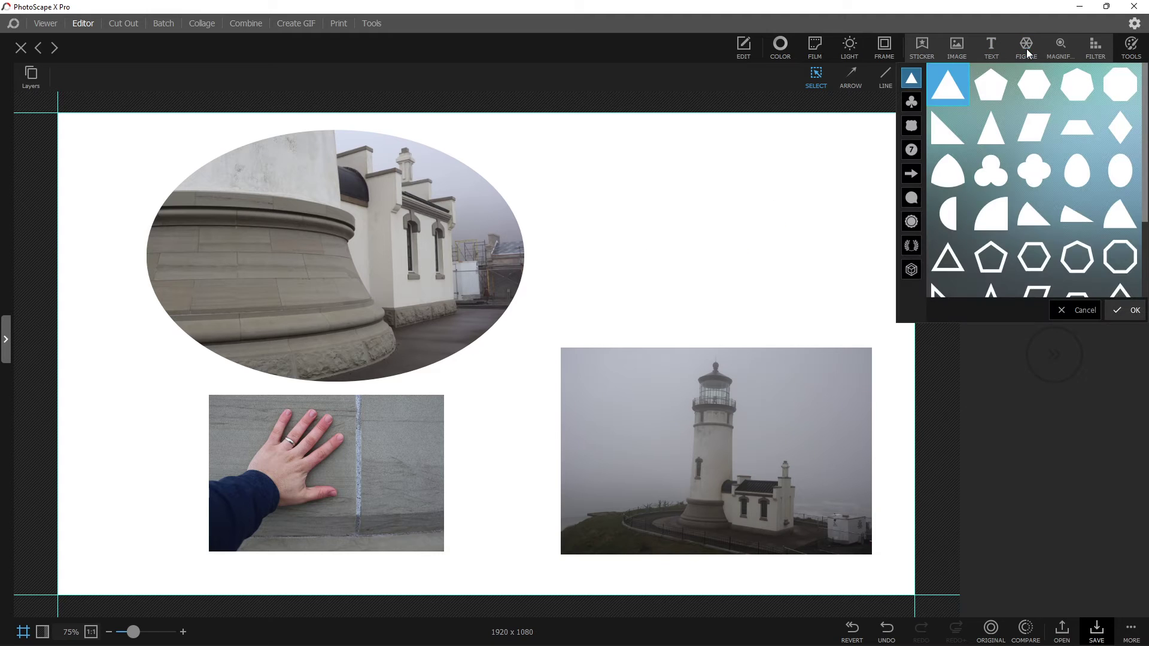
{"action": "scroll", "coordinate": [1034, 251], "scroll_direction": "down", "scroll_amount": 1}
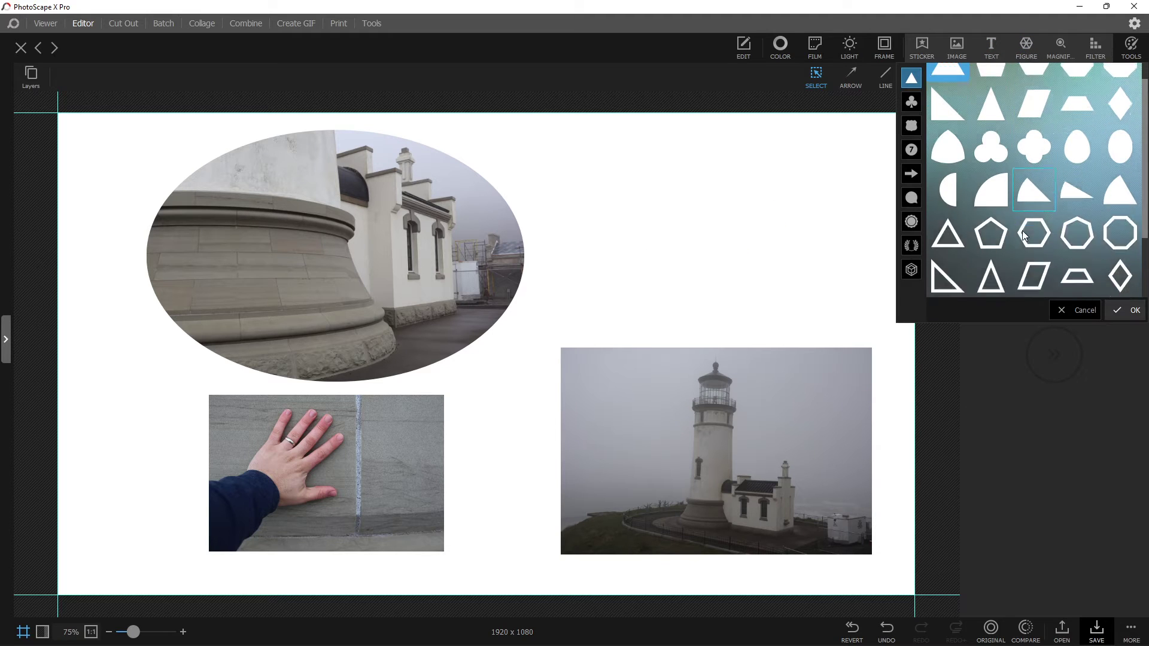
{"action": "left_click", "coordinate": [1063, 46]}
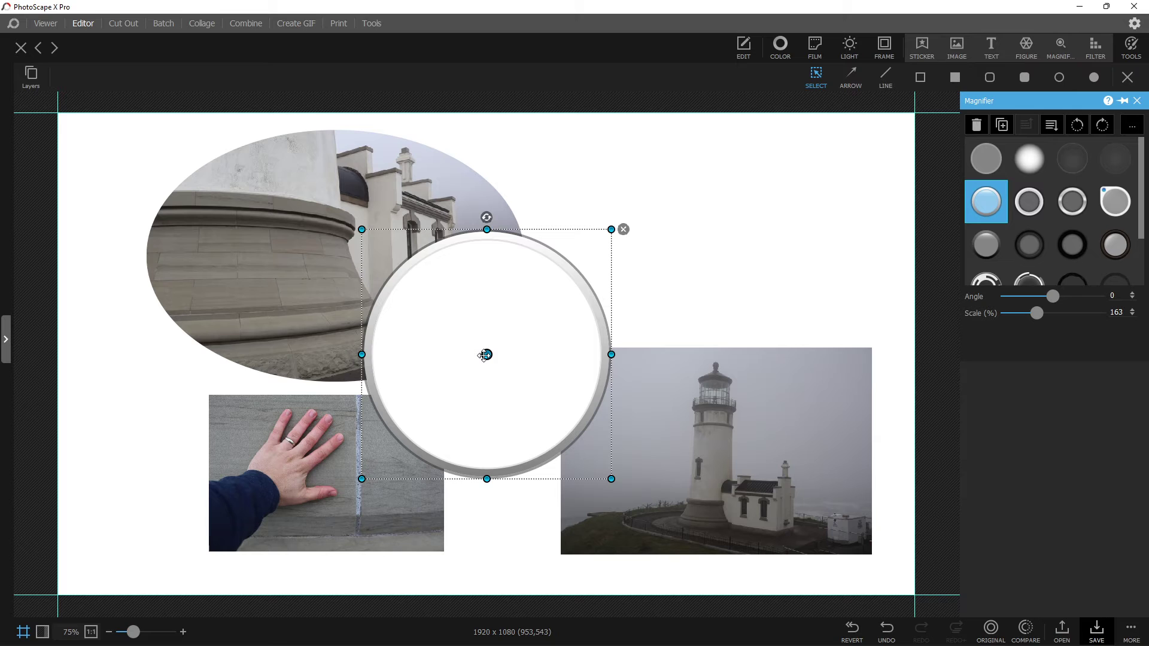
{"action": "mouse_move", "coordinate": [485, 355]}
{"action": "left_mouse_down"}
{"action": "mouse_move", "coordinate": [461, 315]}
{"action": "mouse_move", "coordinate": [451, 325]}
{"action": "mouse_move", "coordinate": [485, 354]}
{"action": "left_mouse_up"}
{"action": "left_click", "coordinate": [623, 229]}
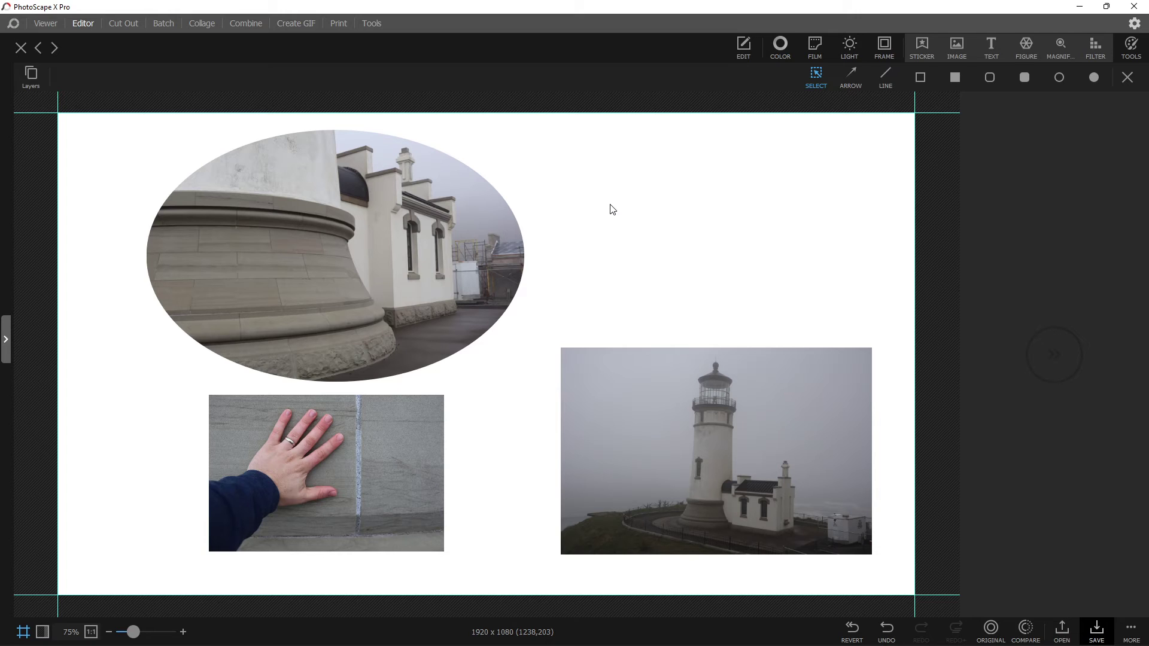
- Change the oval top-left photo's shape back to Basic Rectangle, then reselect it
{"action": "left_click", "coordinate": [396, 258]}
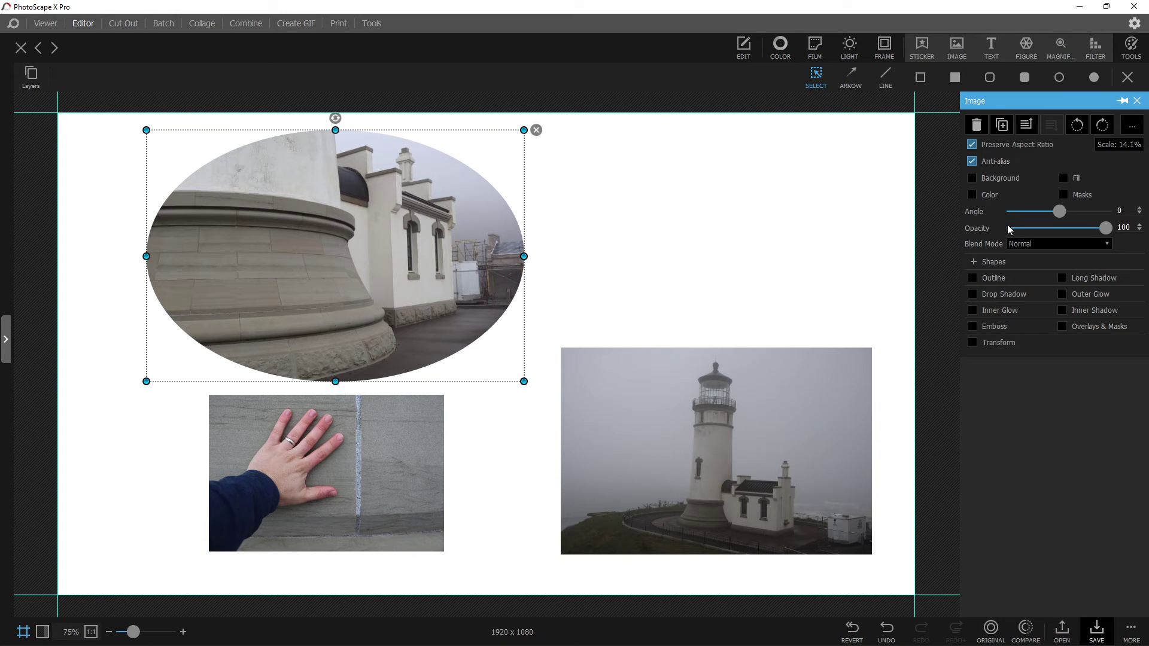
{"action": "left_click", "coordinate": [989, 262]}
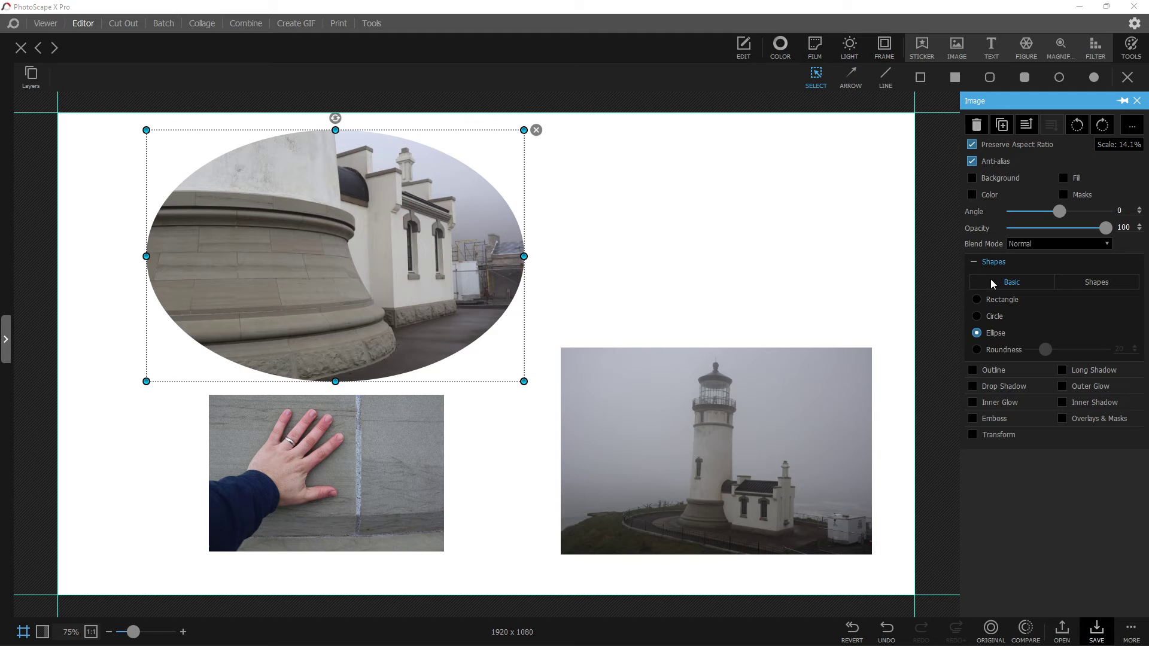
{"action": "left_click", "coordinate": [976, 299]}
{"action": "left_click", "coordinate": [564, 254]}
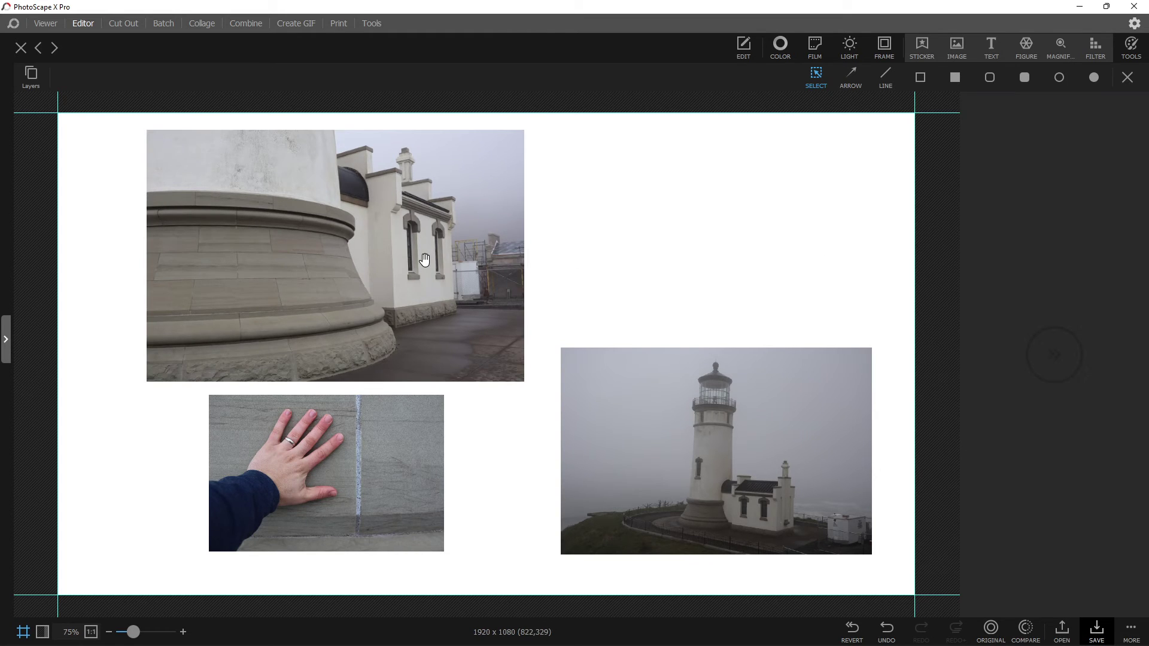
{"action": "left_click", "coordinate": [424, 260]}
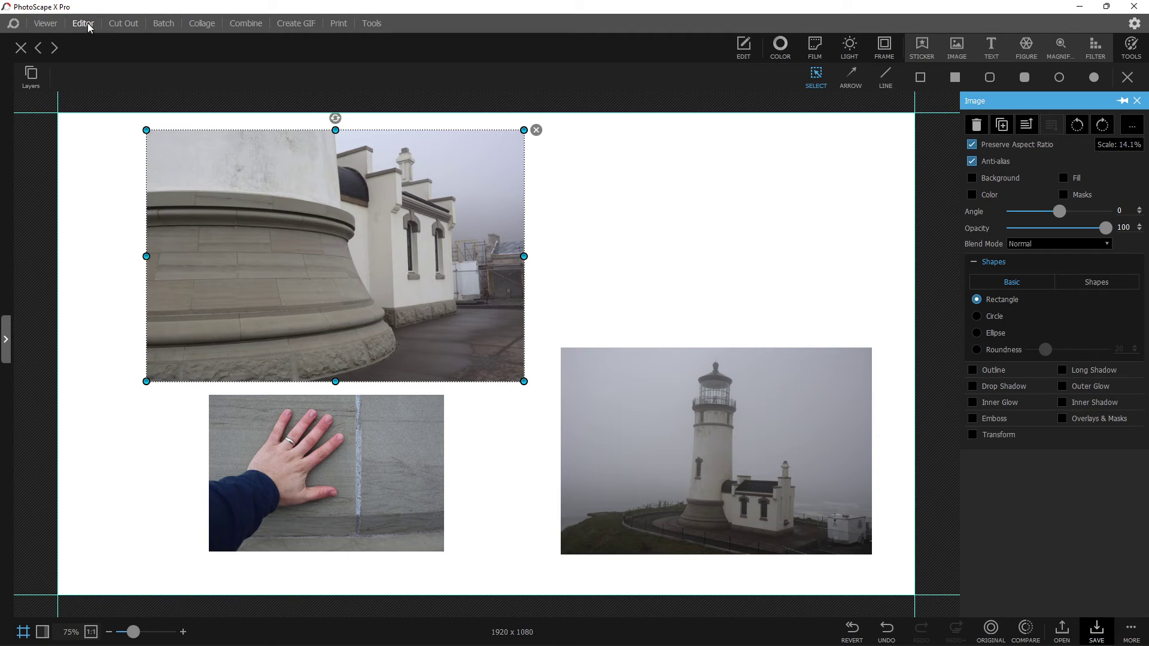
{"action": "left_click", "coordinate": [121, 179]}
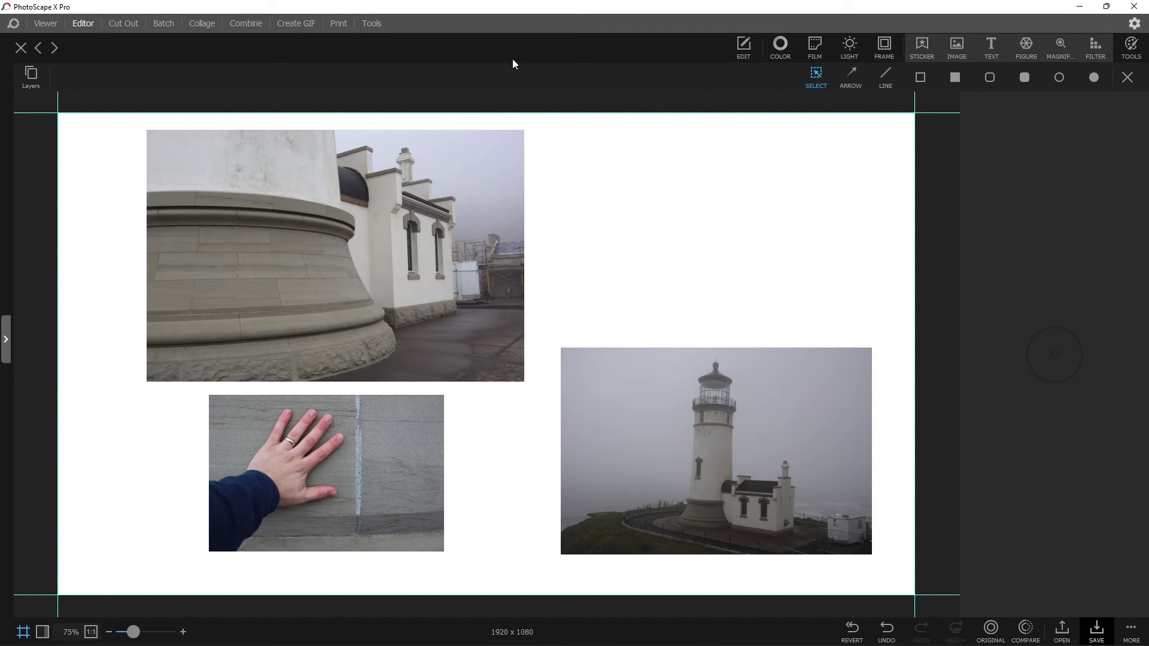
{"action": "left_click", "coordinate": [740, 47]}
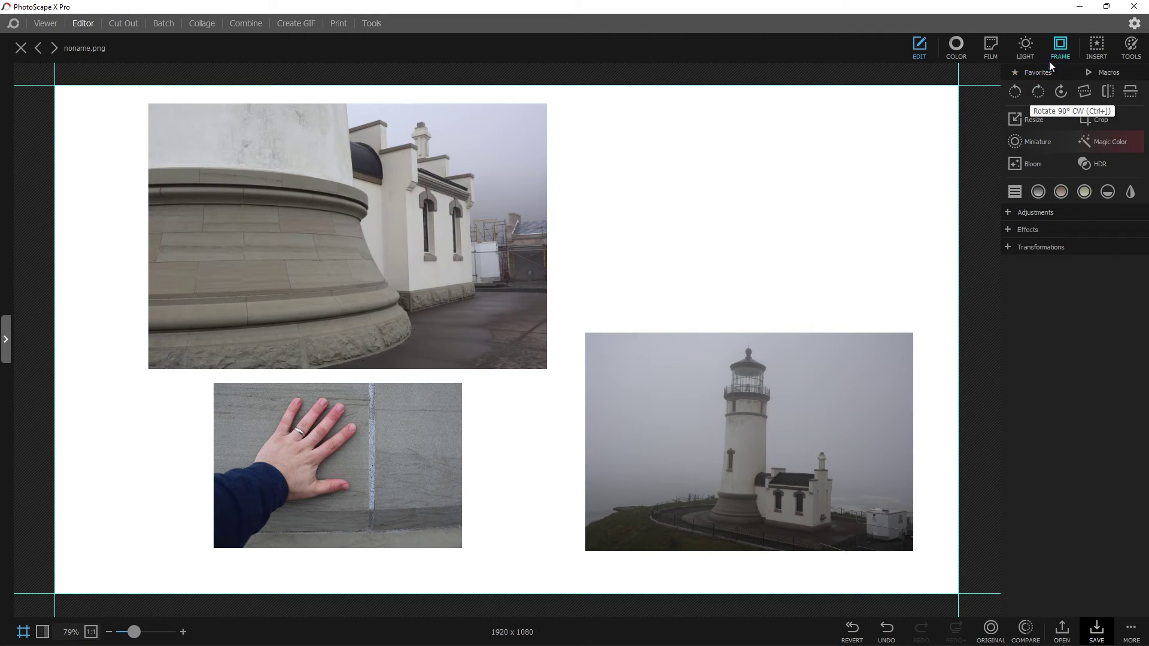
{"action": "left_click", "coordinate": [1095, 50]}
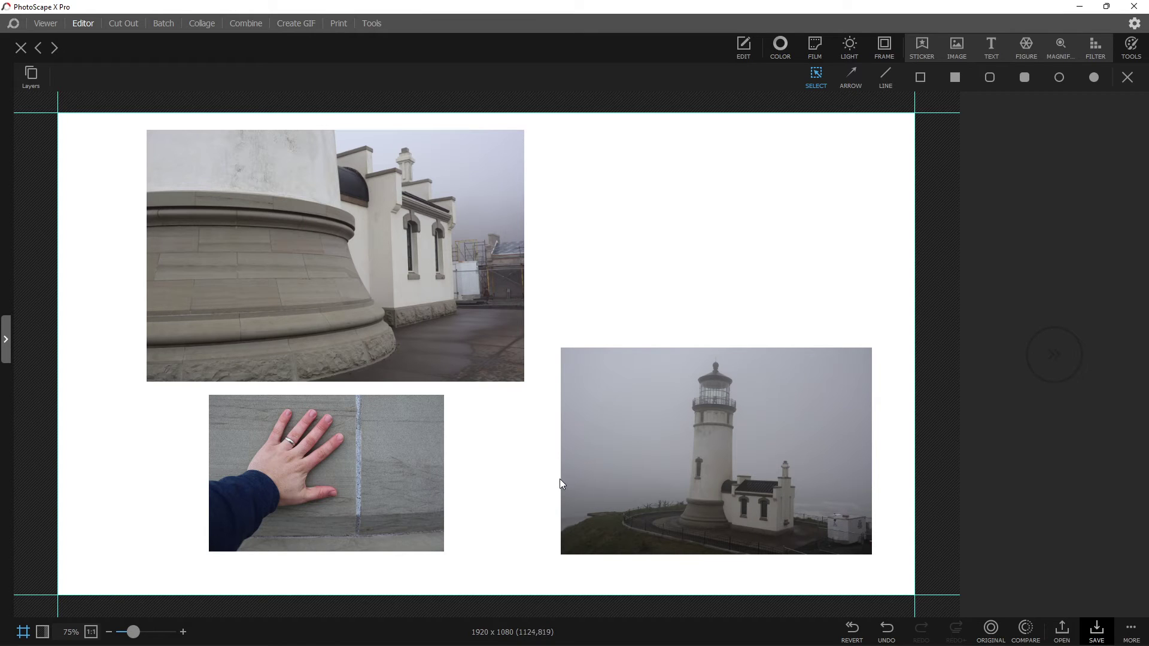
- Launch a second PhotoScape X Pro instance from the taskbar and show its tools overview page
{"action": "mouse_move", "coordinate": [589, 644]}
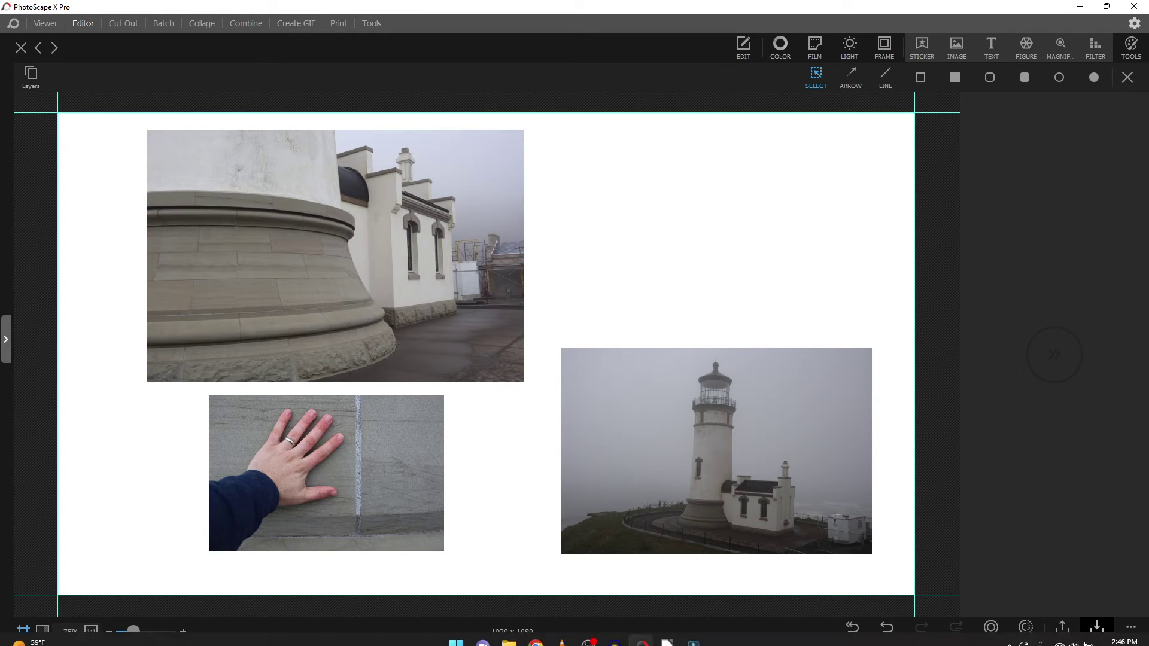
{"action": "left_click", "coordinate": [641, 633]}
{"action": "right_click", "coordinate": [641, 633]}
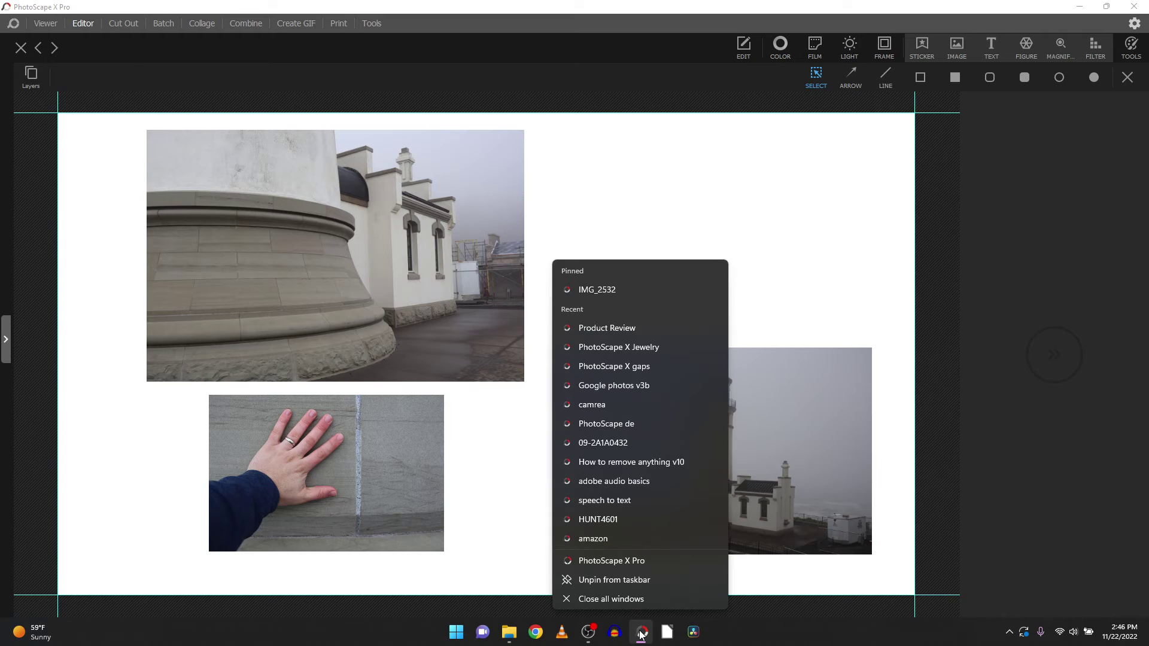
{"action": "left_click", "coordinate": [634, 560]}
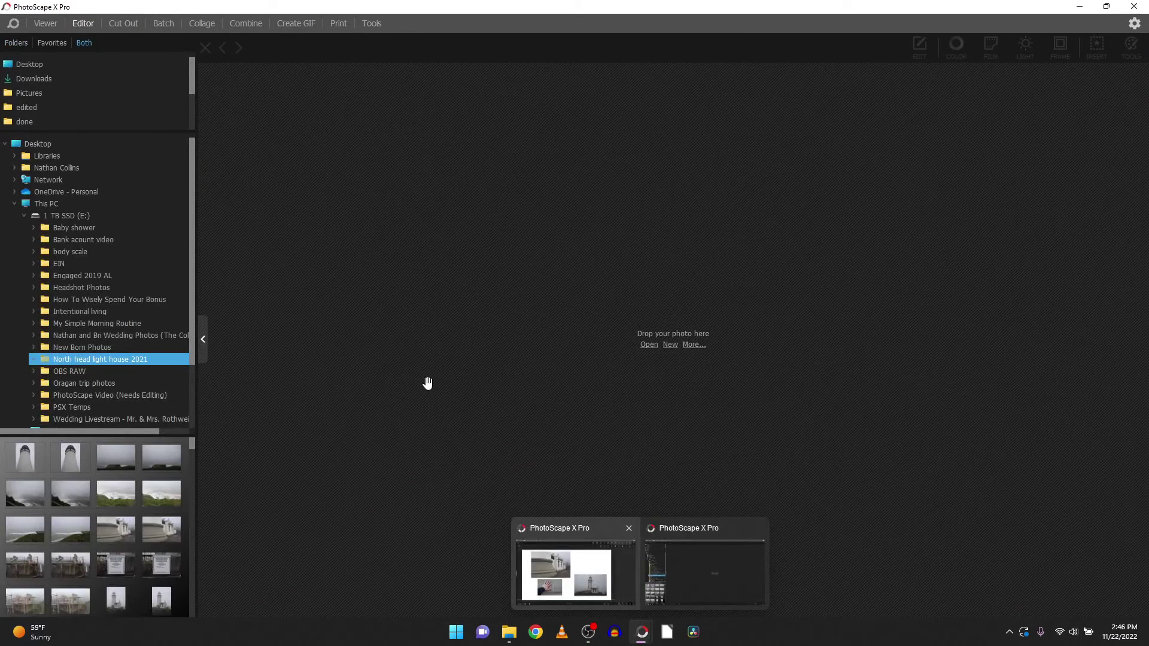
{"action": "left_click", "coordinate": [18, 25]}
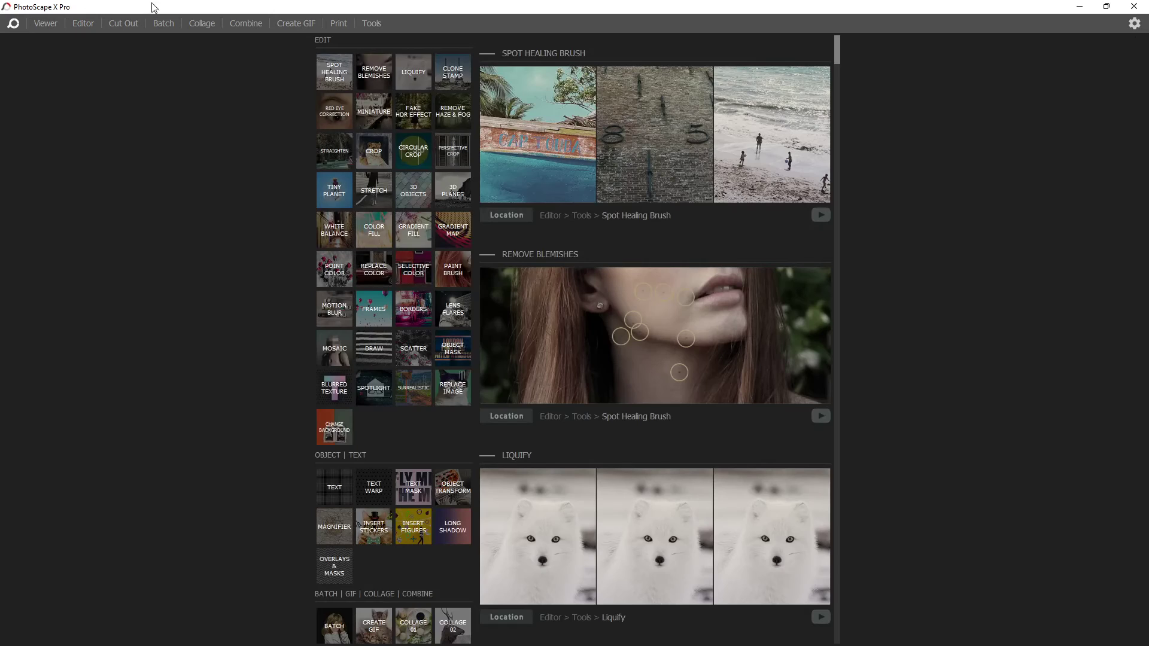
- Open IMG_3389 from the North head light house 2021 folder in the Editor
{"action": "left_click", "coordinate": [88, 25]}
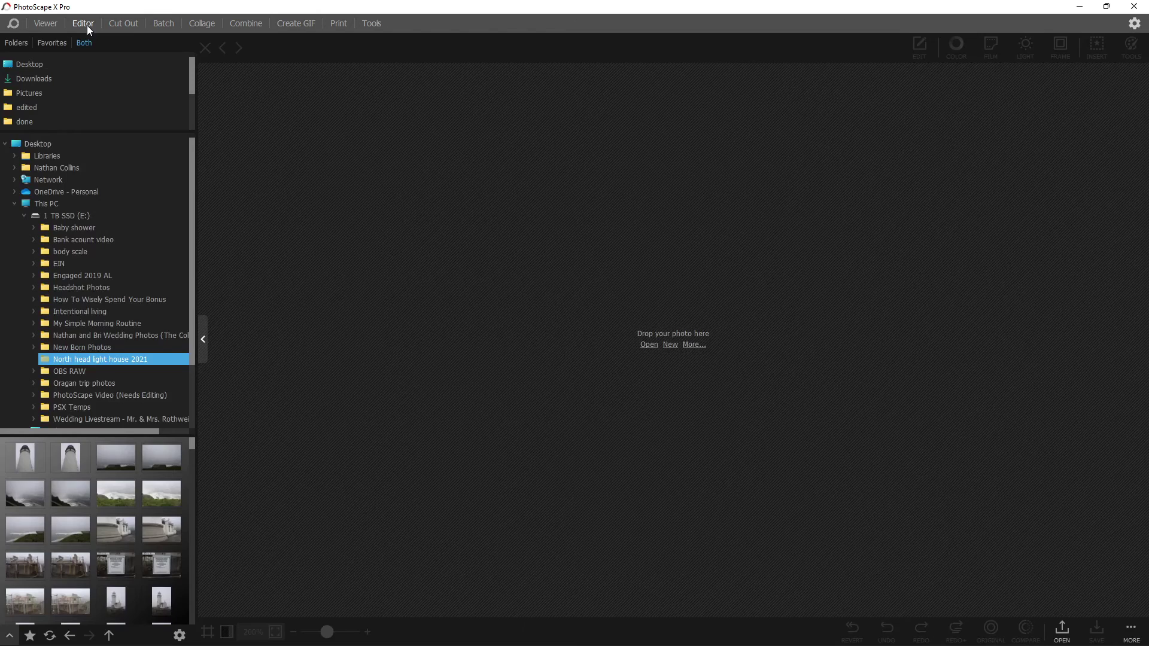
{"action": "scroll", "coordinate": [109, 544], "scroll_direction": "down", "scroll_amount": 2}
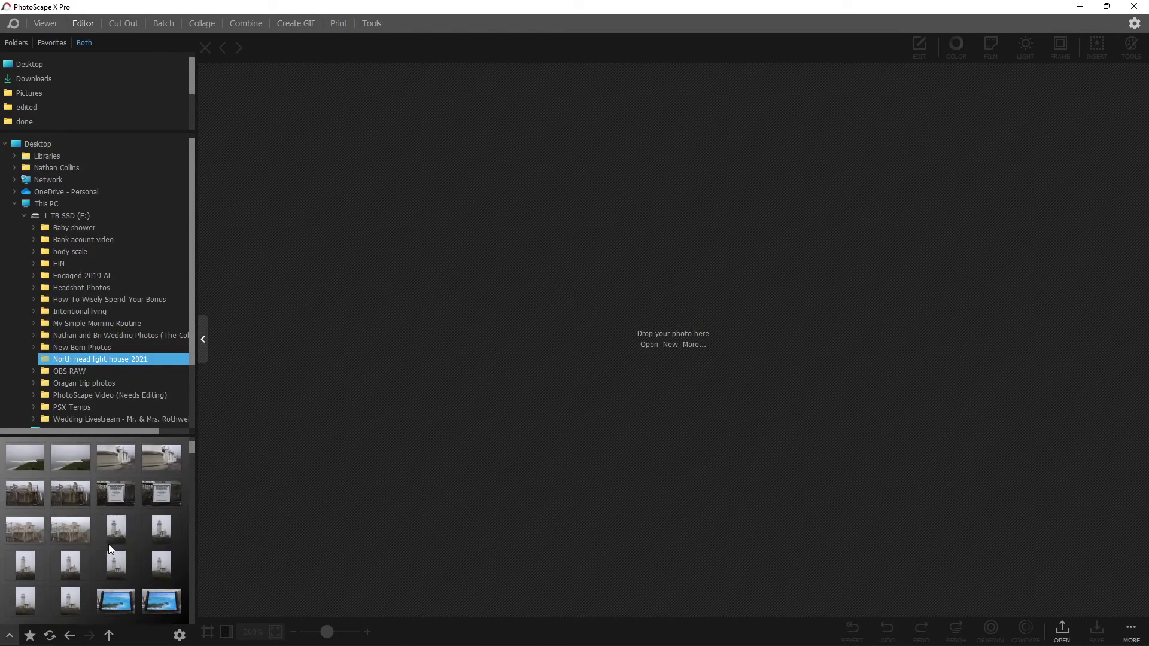
{"action": "scroll", "coordinate": [109, 544], "scroll_direction": "up", "scroll_amount": 1}
{"action": "left_click", "coordinate": [118, 491]}
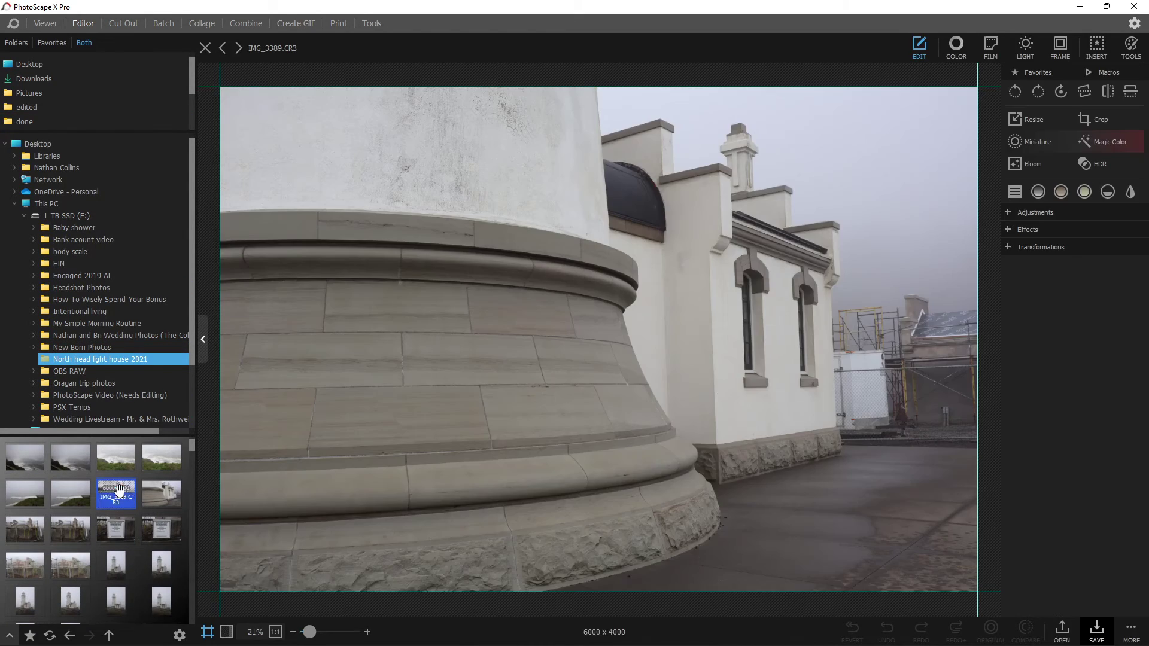
- Crop IMG_3389 to a 1 x 1 square of 4000 x 4000
{"action": "left_click", "coordinate": [1090, 119]}
{"action": "left_click", "coordinate": [1075, 135]}
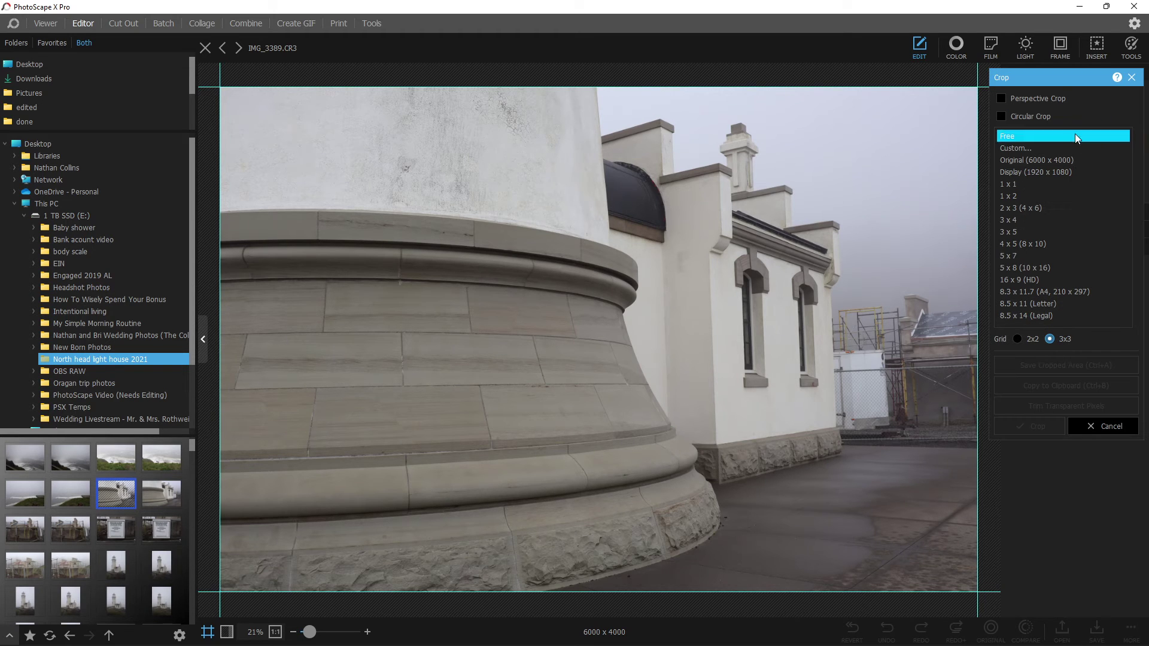
{"action": "left_click", "coordinate": [1045, 183]}
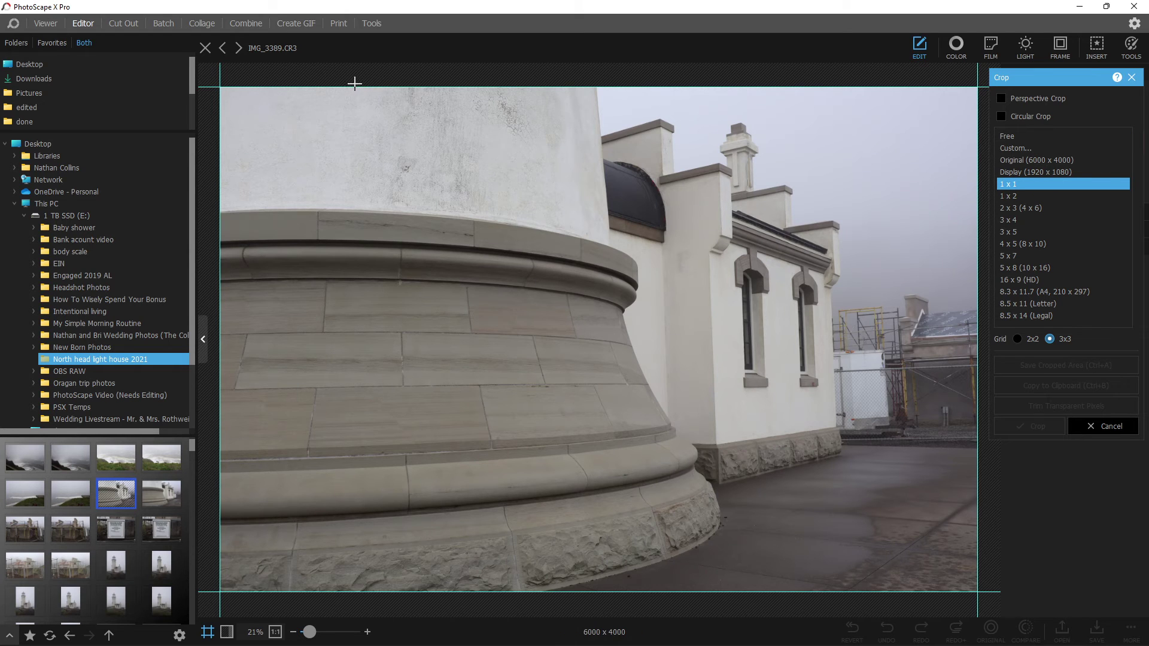
{"action": "left_click_drag", "start_coordinate": [369, 88], "coordinate": [778, 526]}
{"action": "mouse_move", "coordinate": [723, 432]}
{"action": "left_mouse_down"}
{"action": "mouse_move", "coordinate": [738, 441]}
{"action": "mouse_move", "coordinate": [722, 441]}
{"action": "left_mouse_up"}
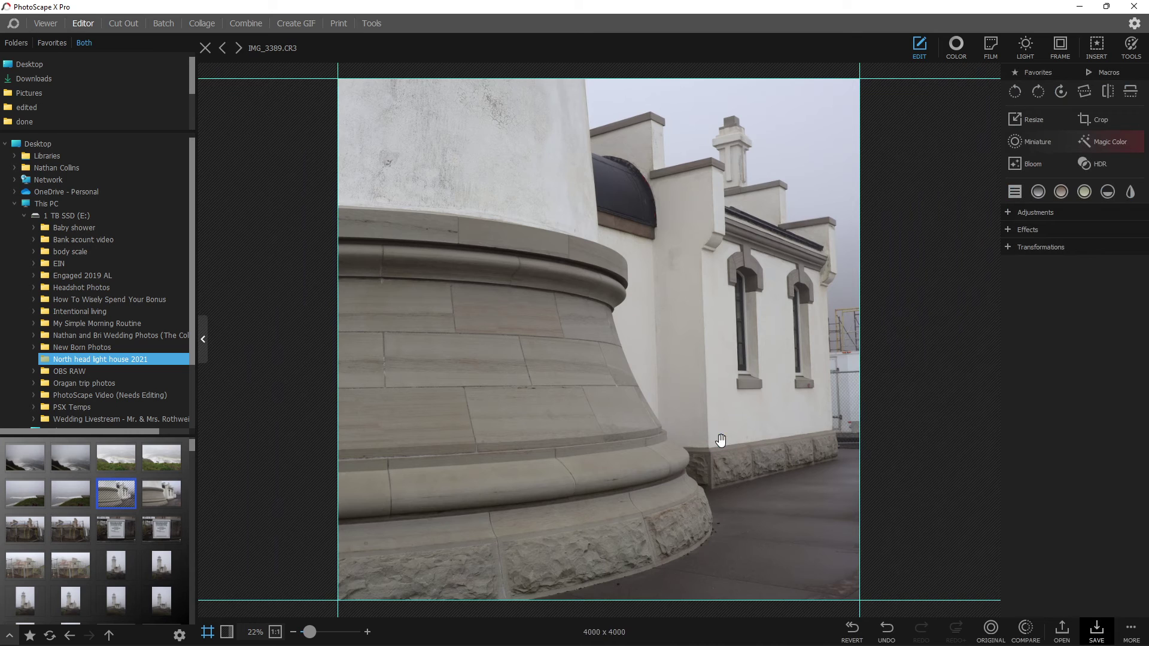
- Apply the Triangles effect at Low detail, then hold the image to compare with the original
{"action": "left_click", "coordinate": [1007, 230]}
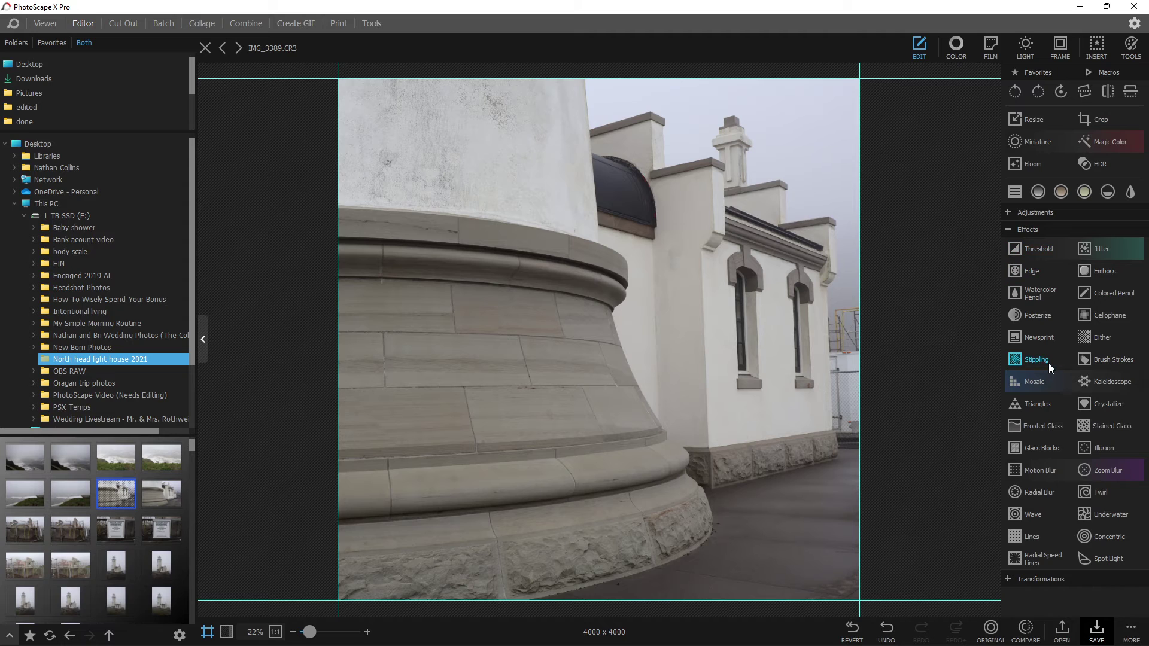
{"action": "left_click", "coordinate": [1038, 404]}
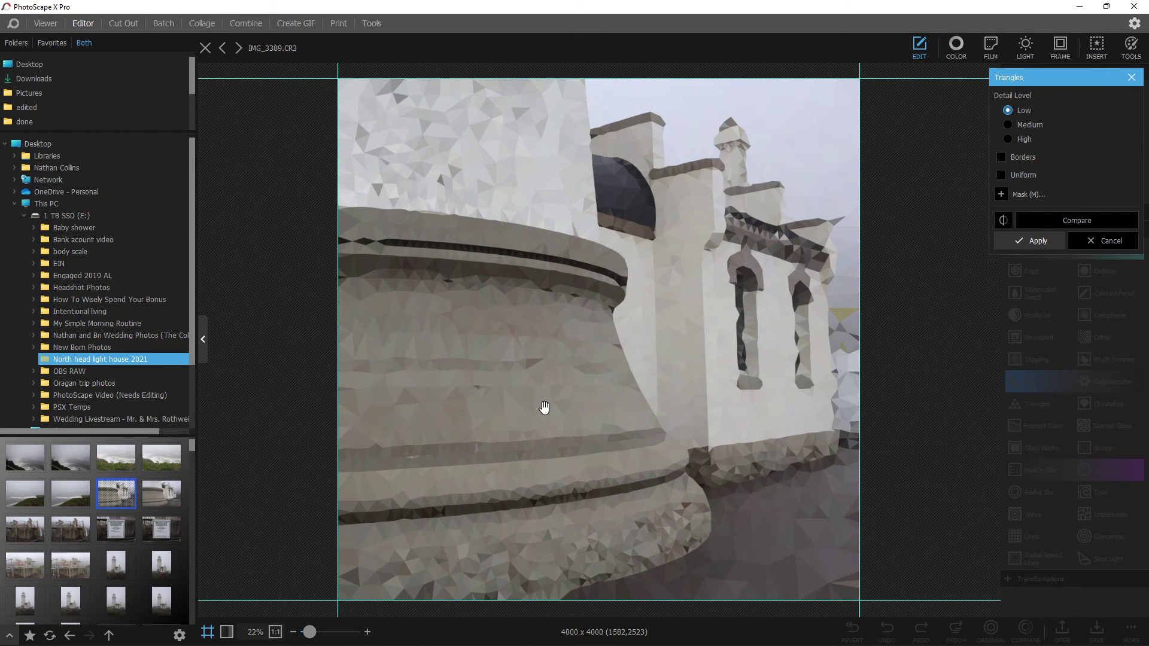
{"action": "left_click", "coordinate": [1044, 243]}
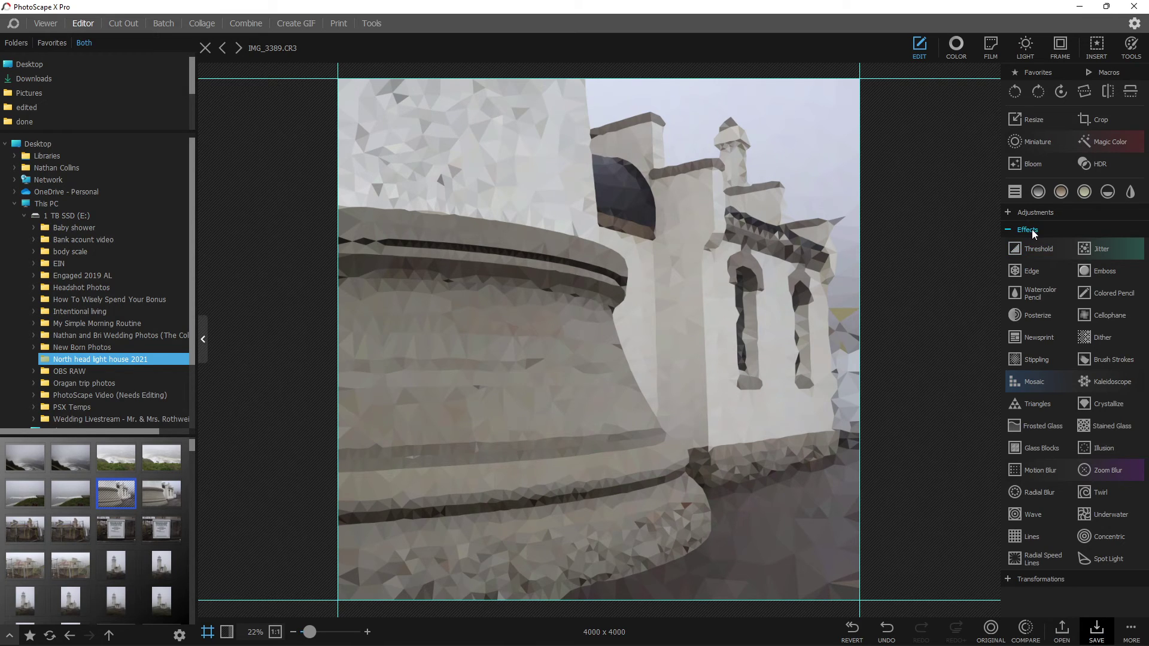
{"action": "mouse_move", "coordinate": [577, 639]}
{"action": "left_click_drag", "start_coordinate": [562, 305], "coordinate": [527, 216]}
{"action": "left_click_drag", "start_coordinate": [528, 217], "coordinate": [546, 259]}
- Copy the low-poly square and paste it into the collage in the first window
{"action": "right_click", "coordinate": [566, 292]}
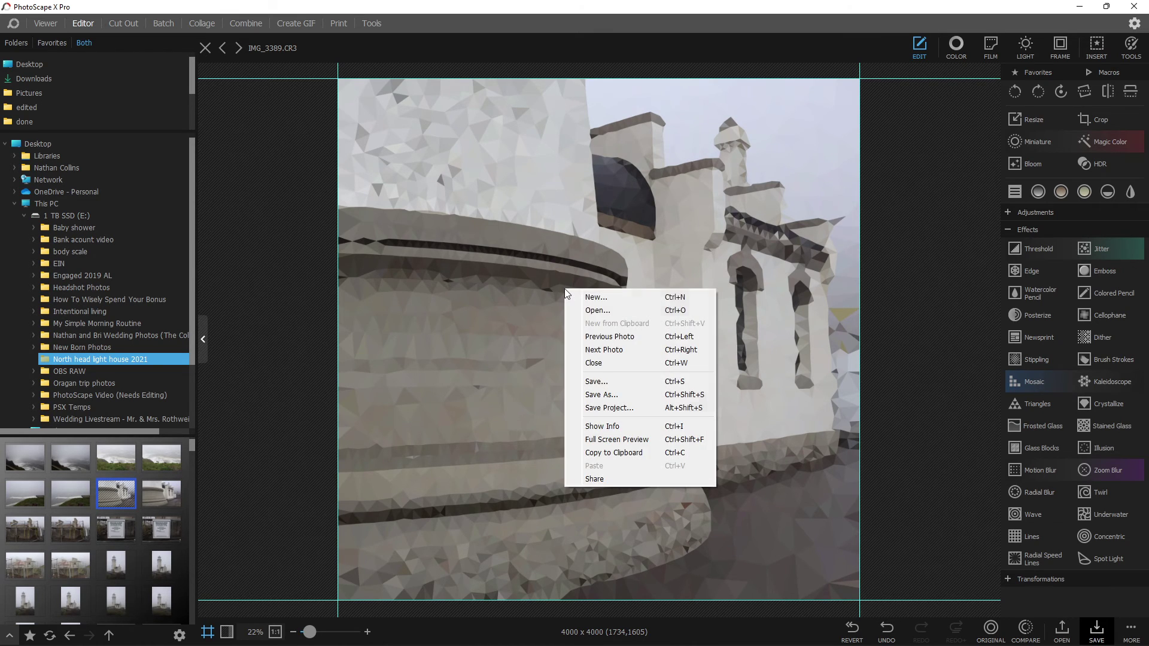
{"action": "left_click", "coordinate": [617, 453]}
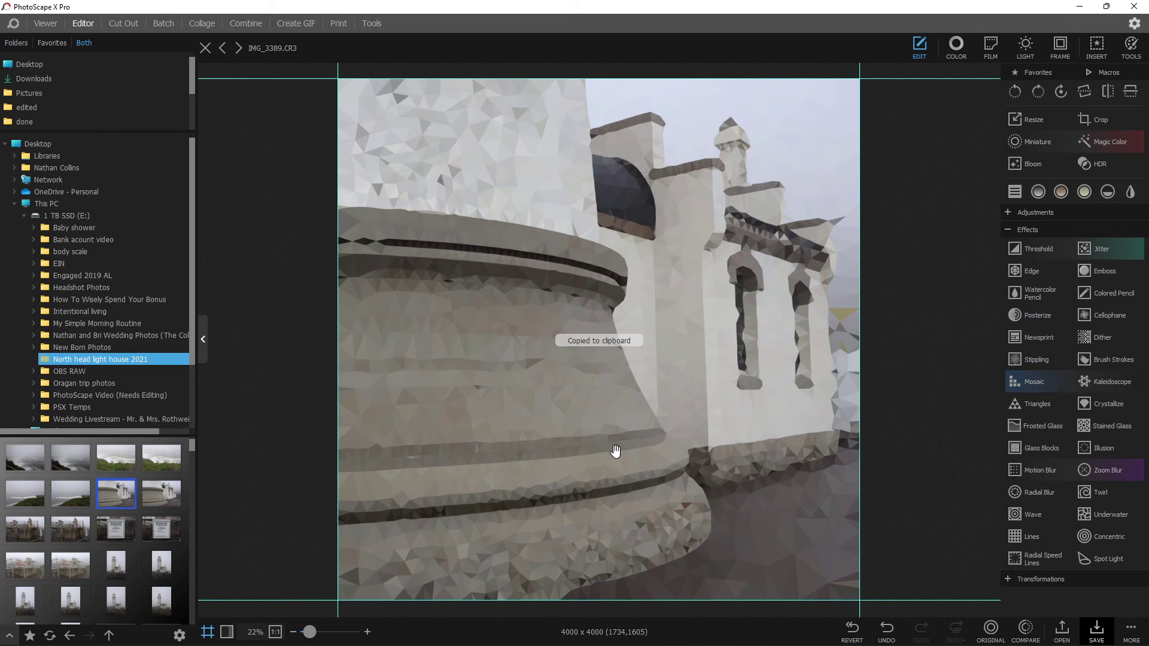
{"action": "mouse_move", "coordinate": [640, 638]}
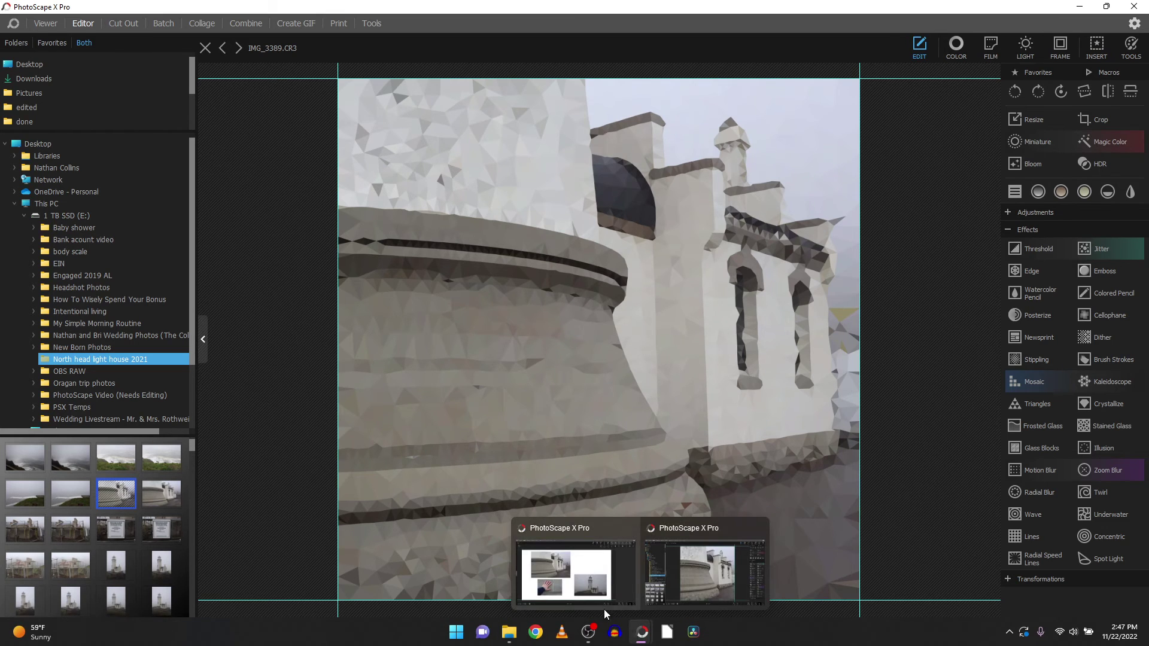
{"action": "left_click", "coordinate": [576, 573]}
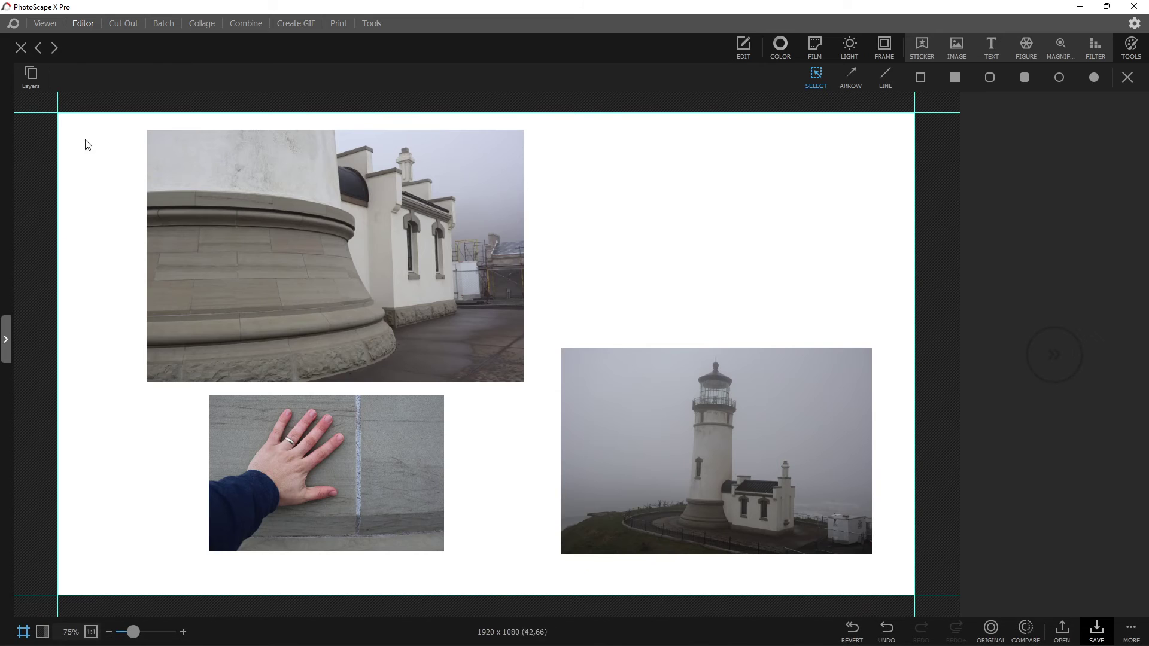
{"action": "right_click", "coordinate": [562, 199]}
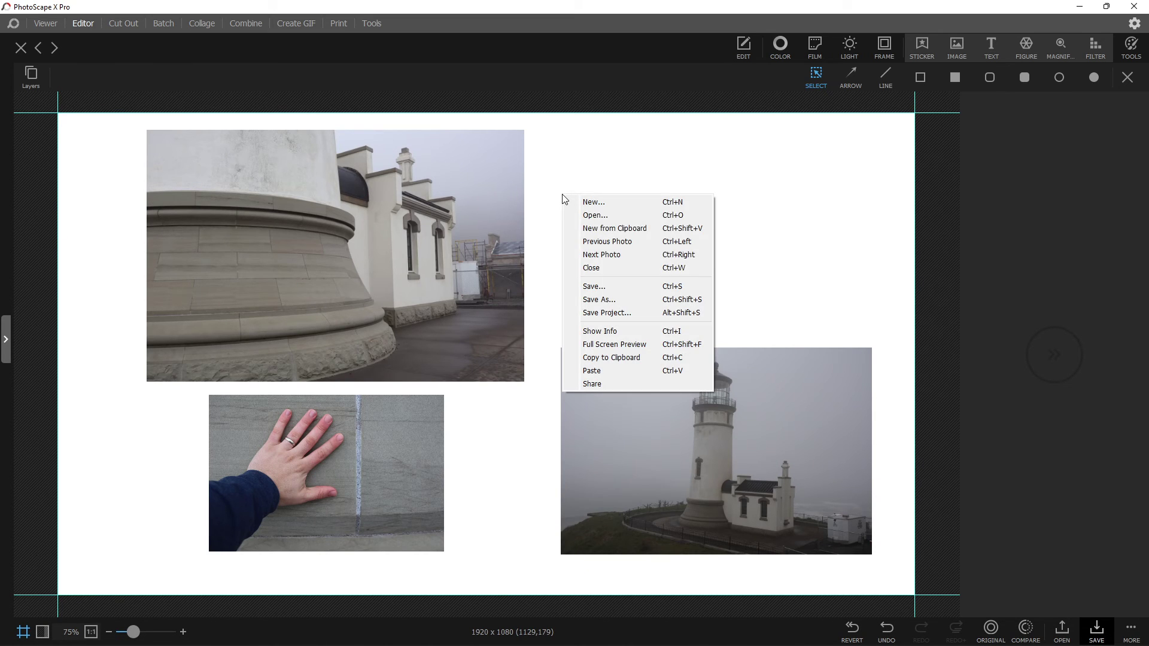
{"action": "left_click", "coordinate": [615, 369]}
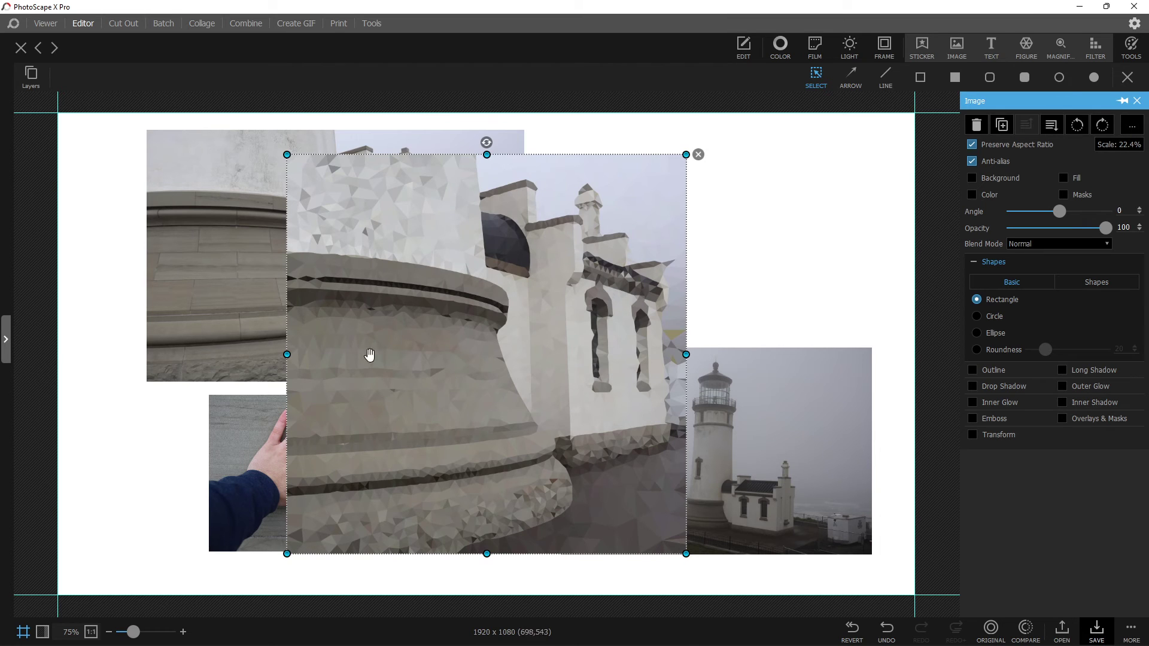
- Shrink the pasted square to about 15%, delete the old top-left photo, and move it there
{"action": "left_click_drag", "start_coordinate": [359, 356], "coordinate": [487, 344]}
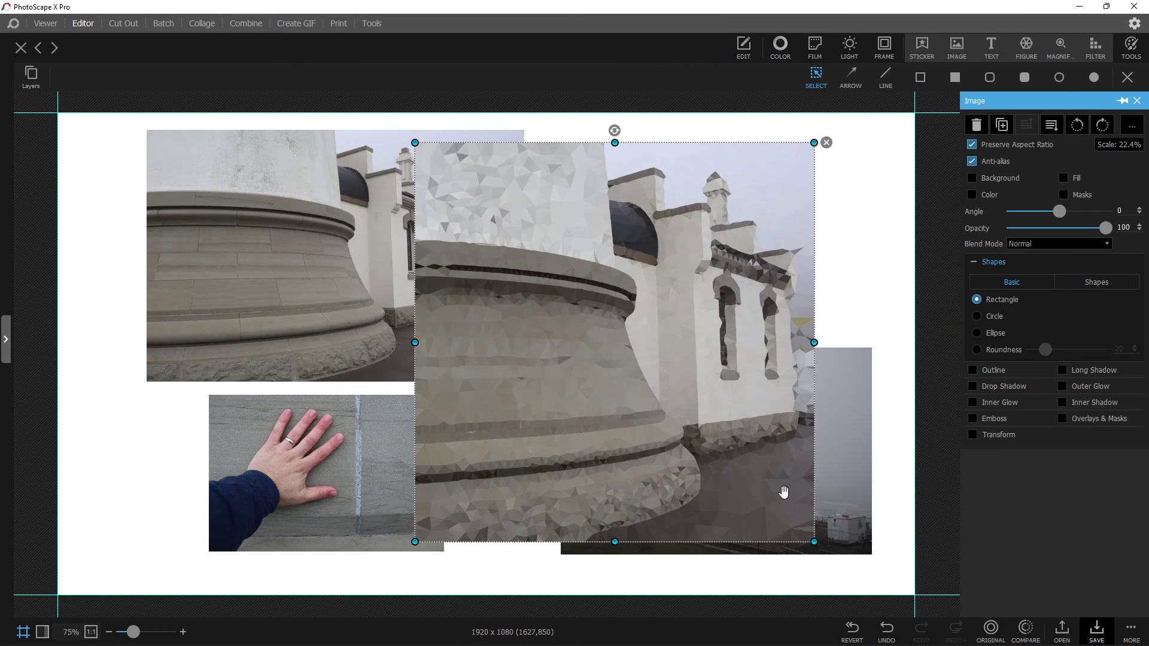
{"action": "left_click_drag", "start_coordinate": [811, 544], "coordinate": [688, 405]}
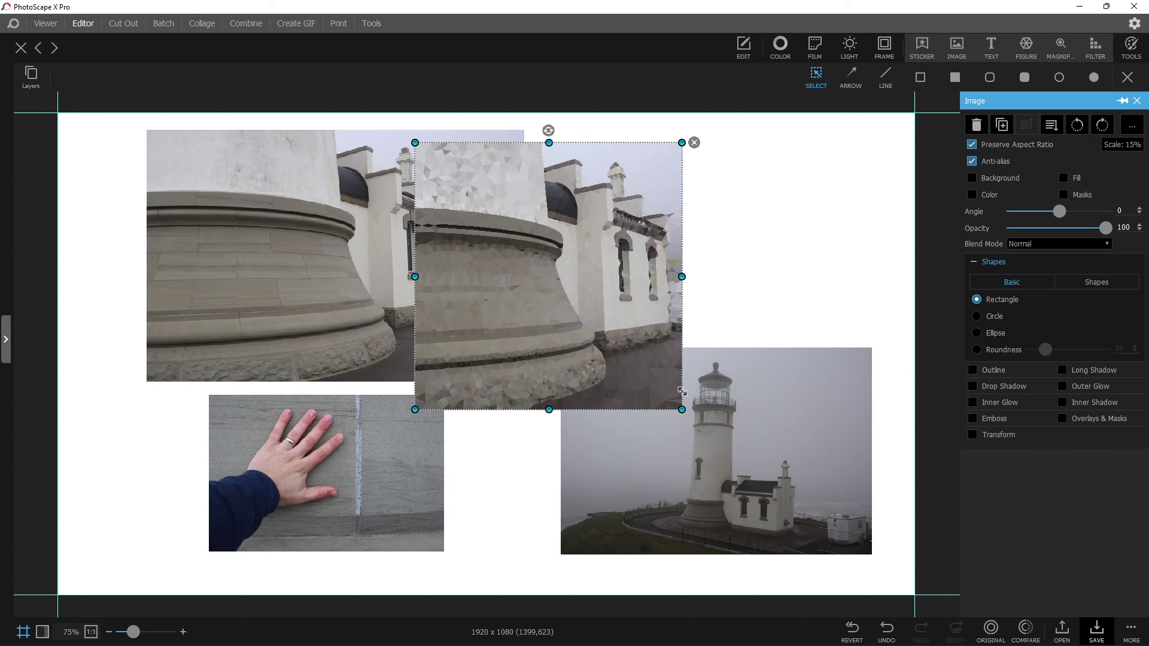
{"action": "left_click_drag", "start_coordinate": [587, 338], "coordinate": [696, 336]}
{"action": "left_click", "coordinate": [350, 296]}
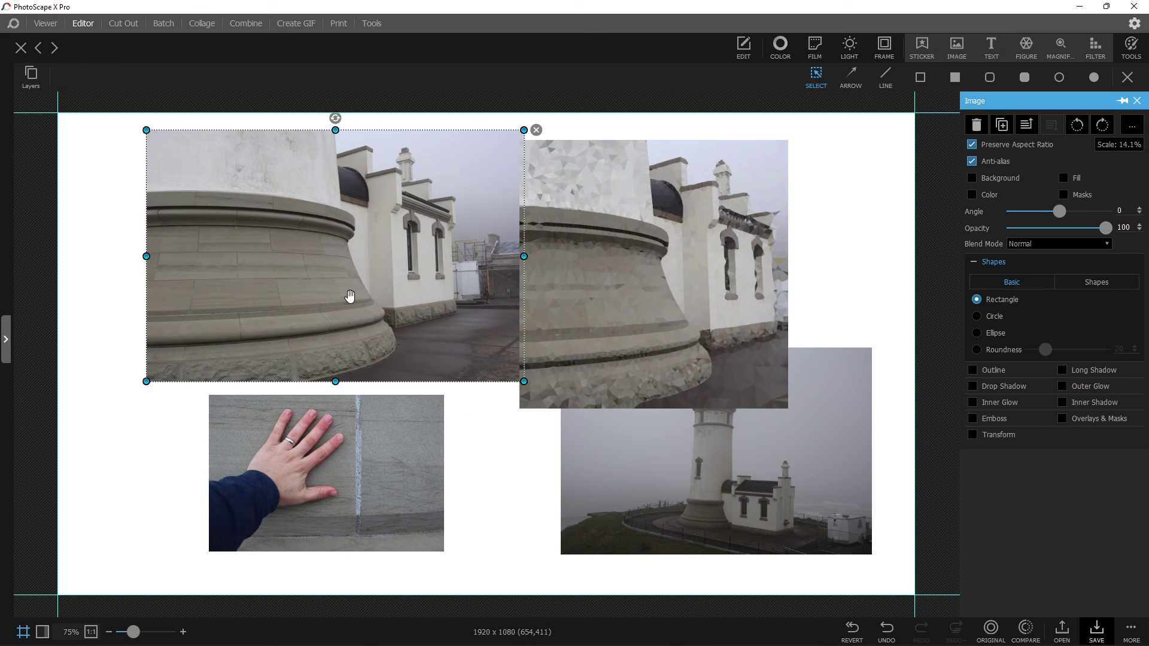
{"action": "key", "text": "Delete"}
{"action": "left_click", "coordinate": [626, 295]}
{"action": "left_click_drag", "start_coordinate": [626, 295], "coordinate": [359, 277]}
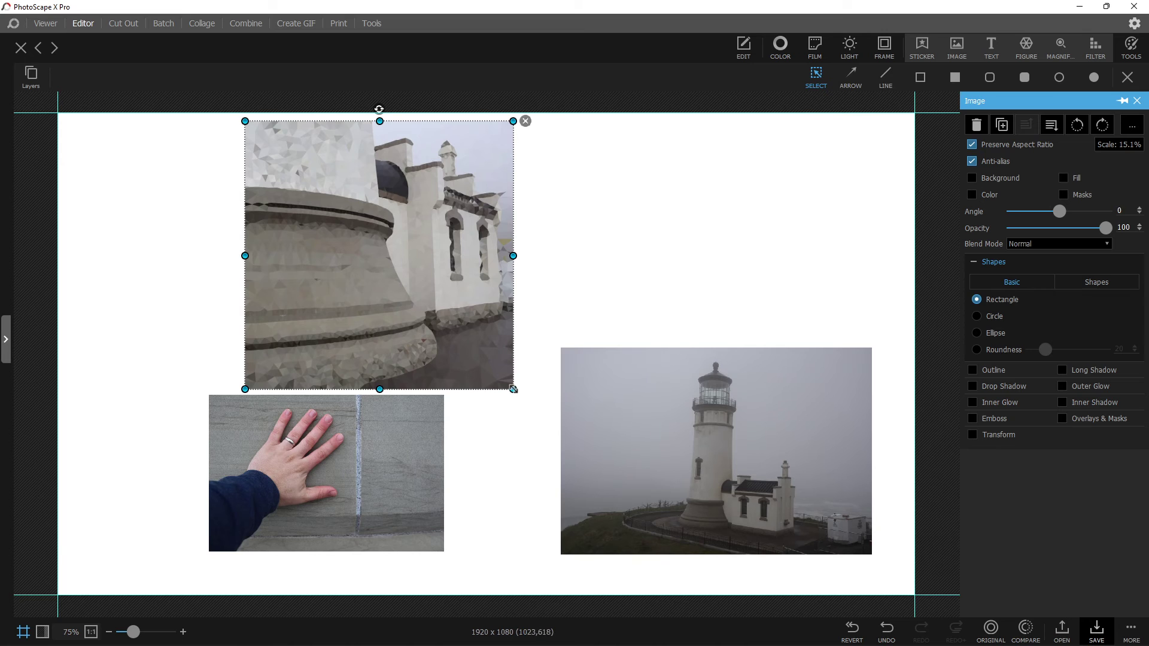
- Scale the low-poly square to 13.1% and seat it just above the hand photo
{"action": "left_click_drag", "start_coordinate": [513, 389], "coordinate": [483, 354]}
{"action": "left_click_drag", "start_coordinate": [407, 292], "coordinate": [417, 316]}
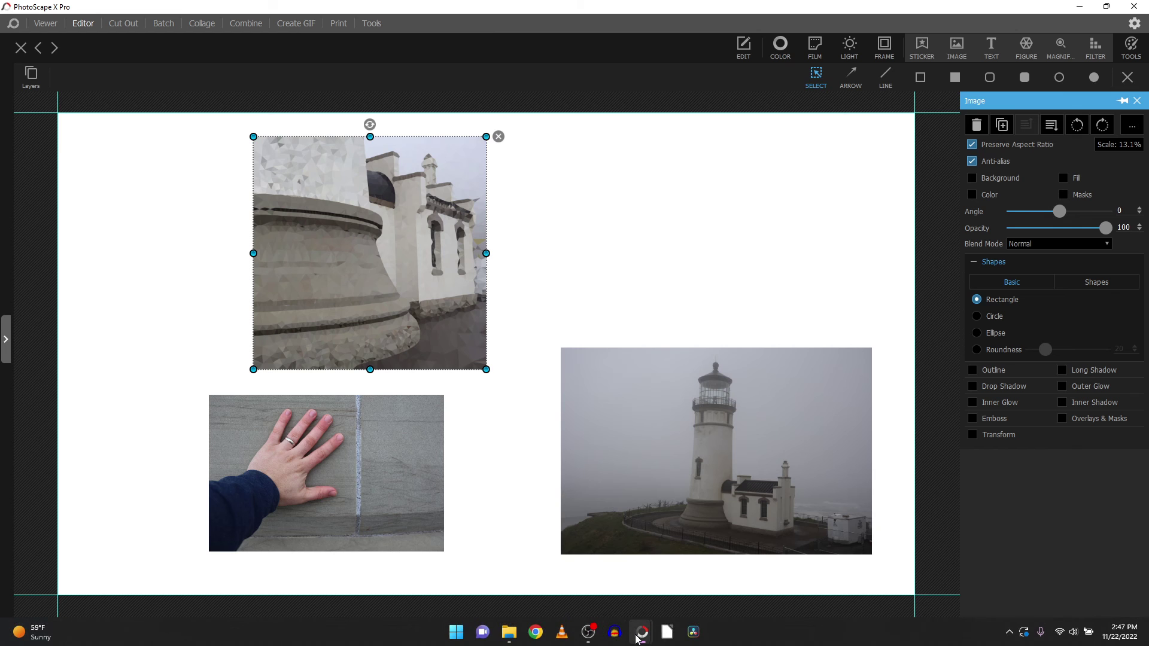
{"action": "mouse_move", "coordinate": [638, 636]}
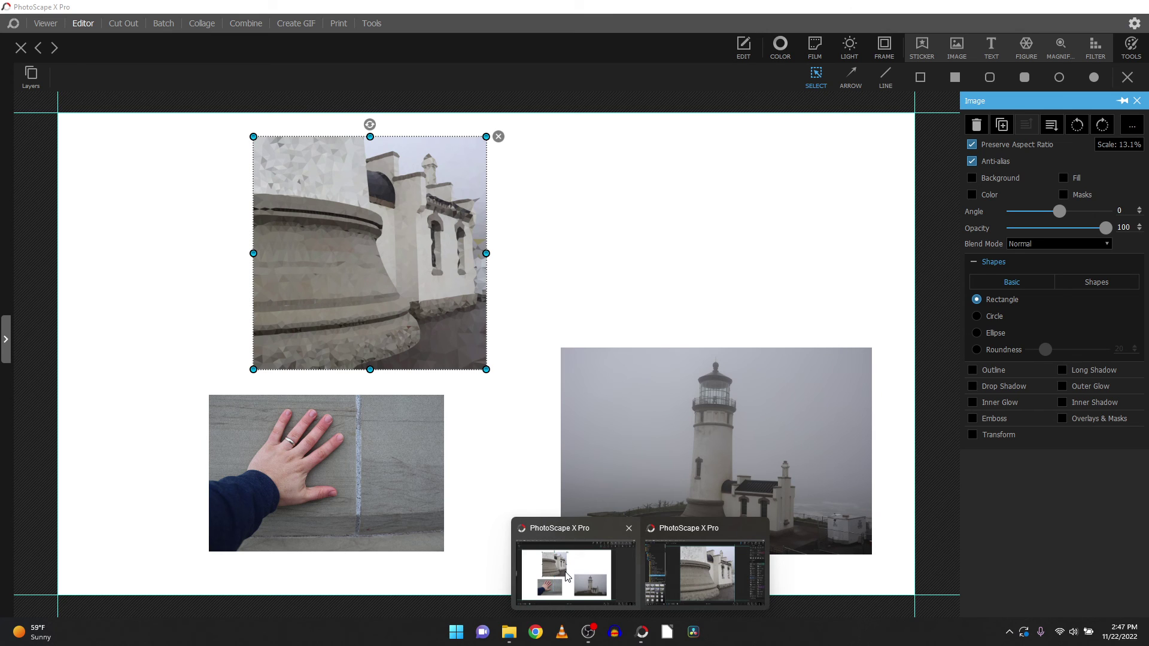
{"action": "left_click", "coordinate": [567, 577]}
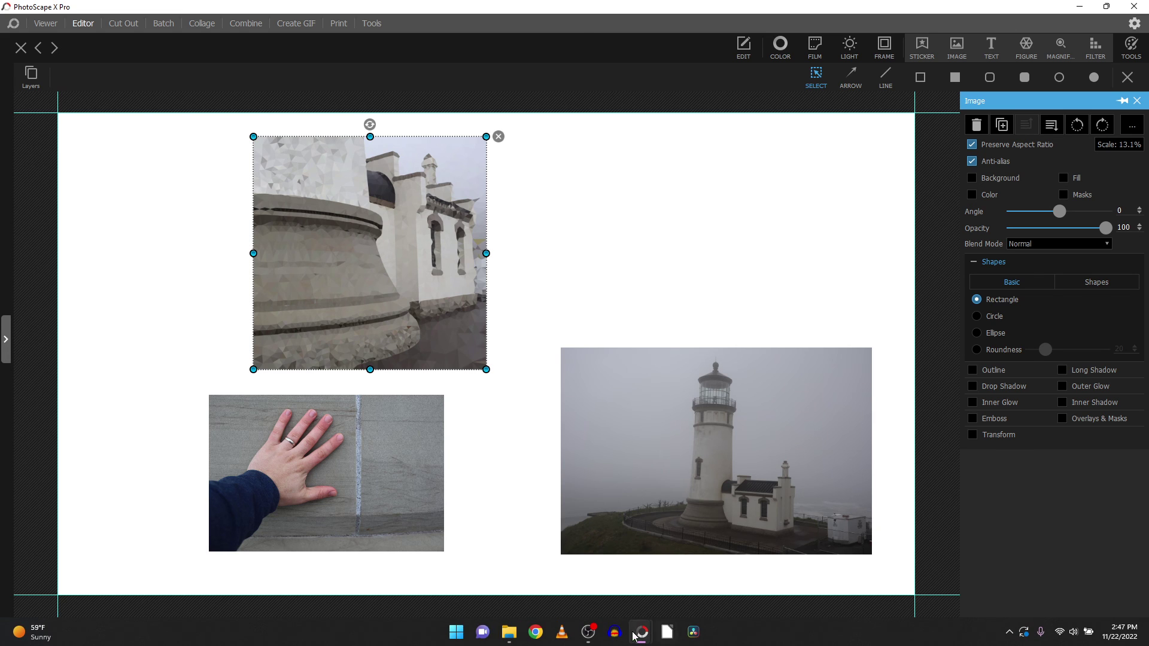
{"action": "left_click", "coordinate": [697, 559]}
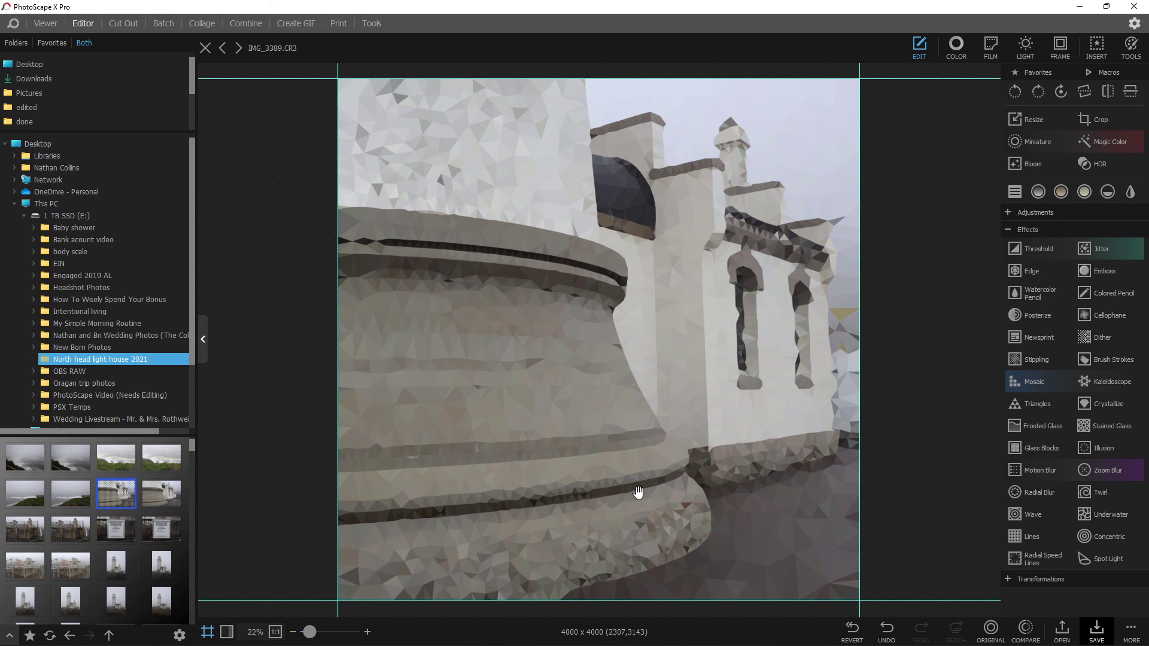
{"action": "mouse_move", "coordinate": [621, 643]}
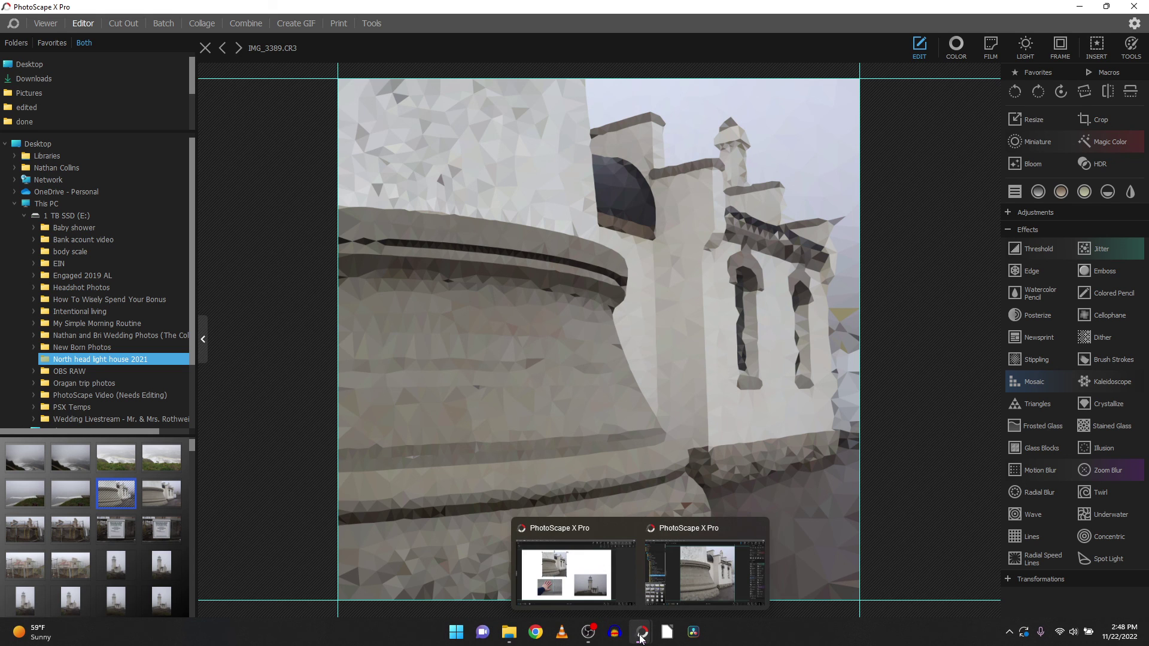
{"action": "left_click", "coordinate": [595, 583]}
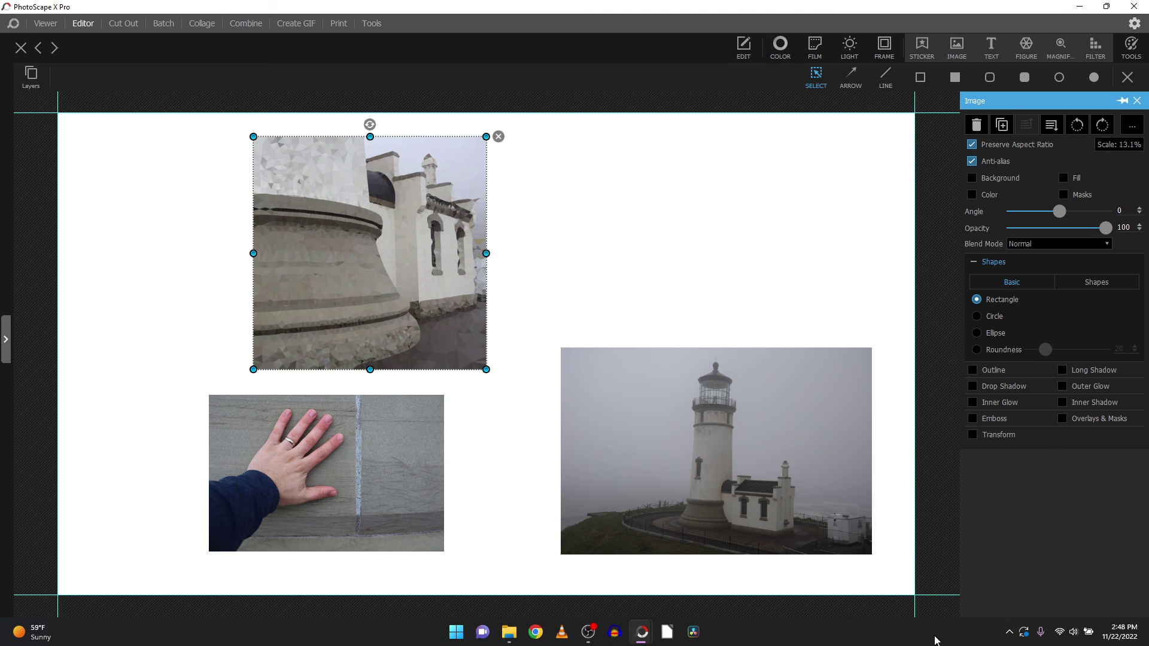
{"action": "left_click", "coordinate": [1008, 635]}
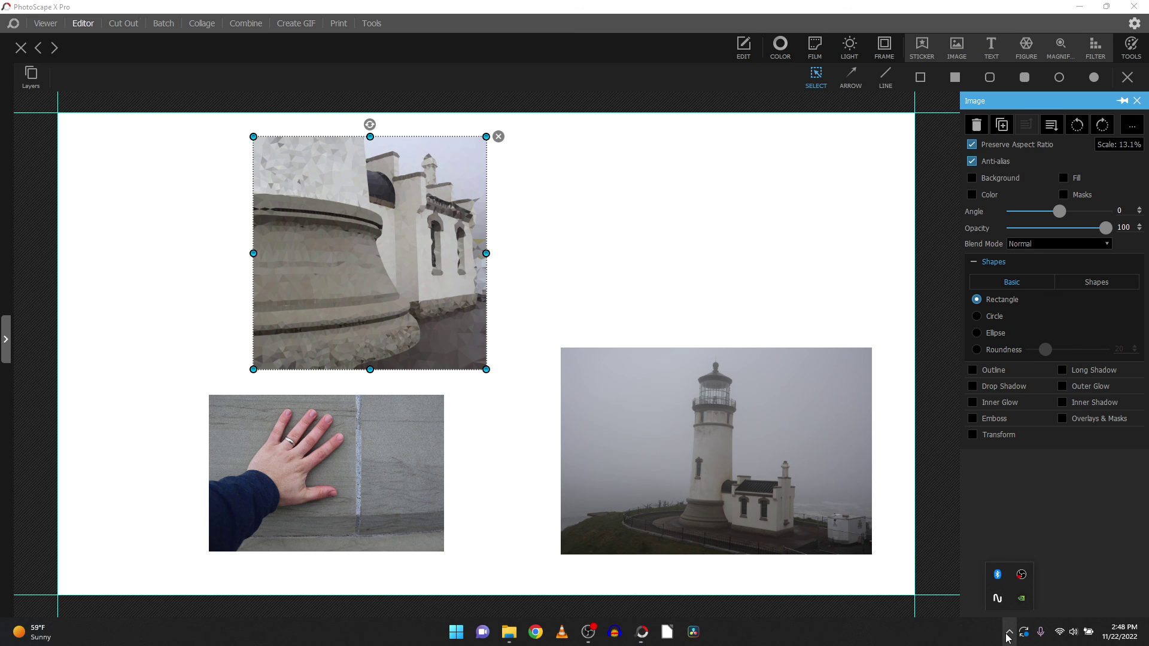
{"action": "right_click", "coordinate": [1021, 576]}
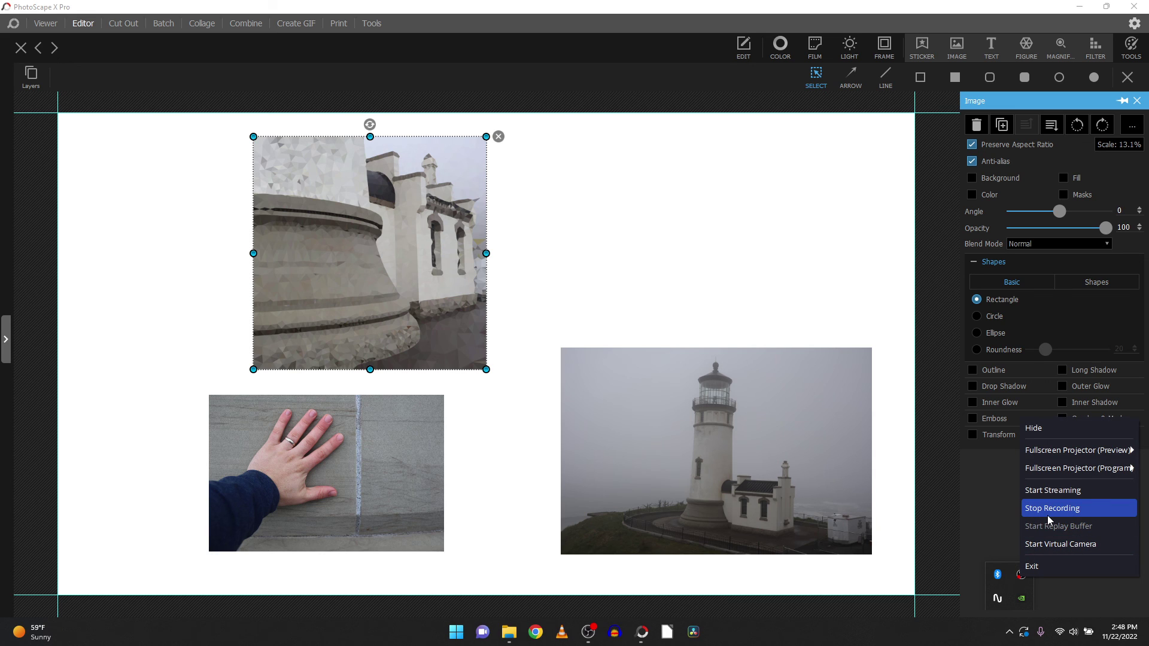